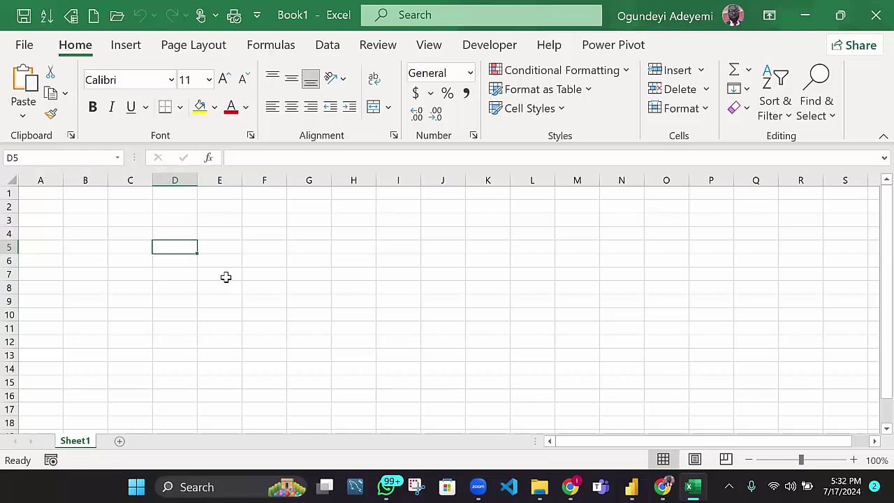
- Start a data import from a MySQL database and open the support article about the additional connector components
left_click(328, 46)
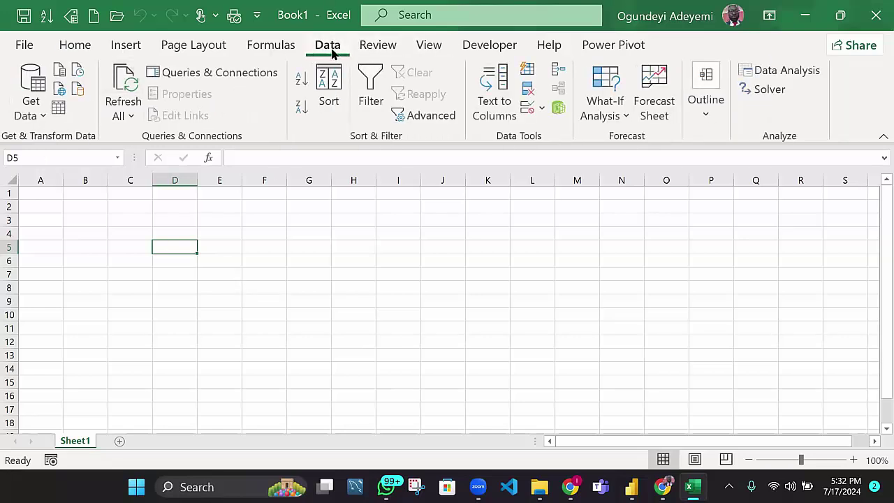
left_click(25, 118)
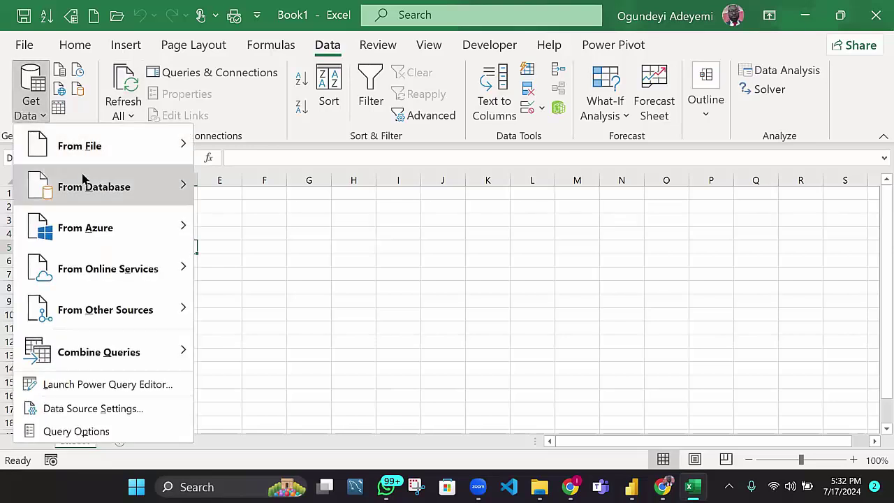
mouse_move(85, 151)
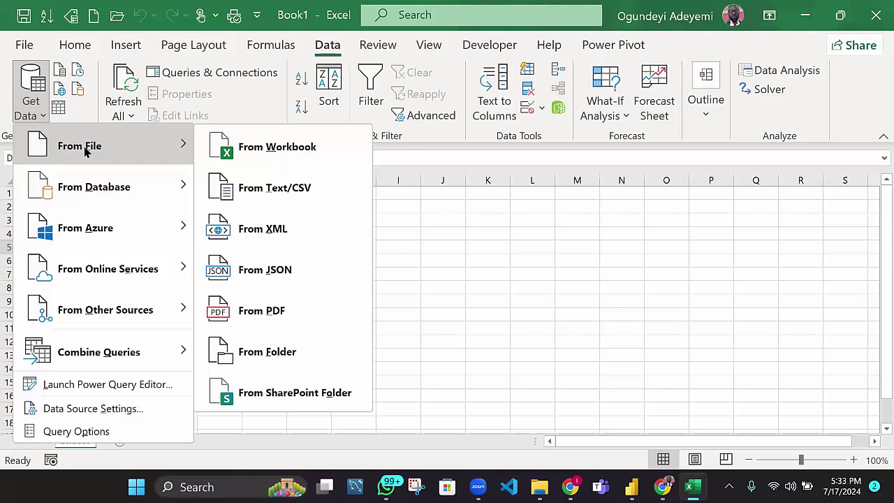
mouse_move(105, 194)
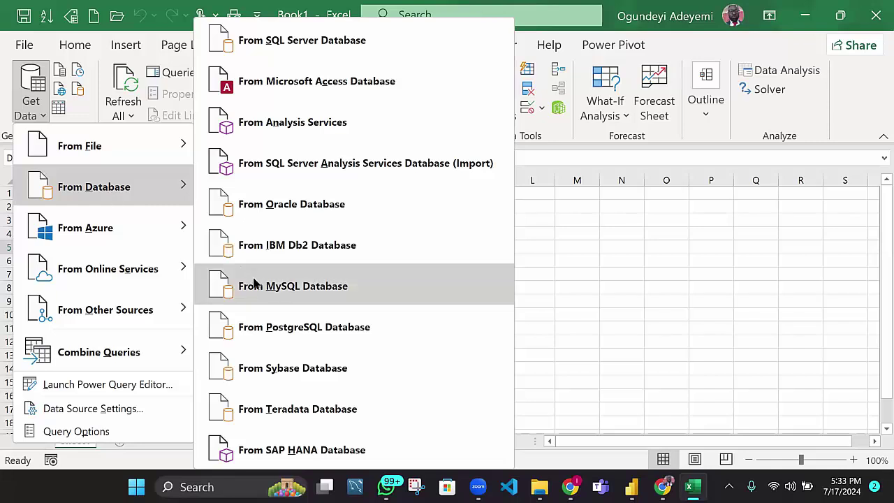
left_click(305, 292)
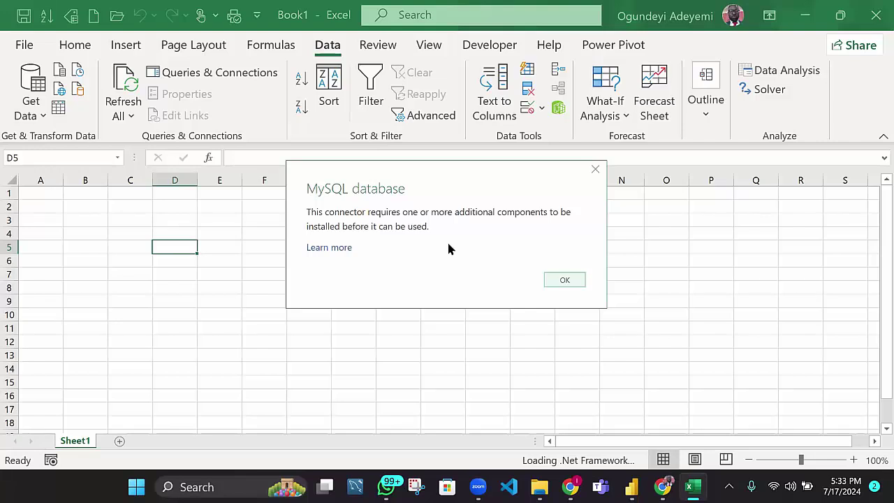
left_click(324, 248)
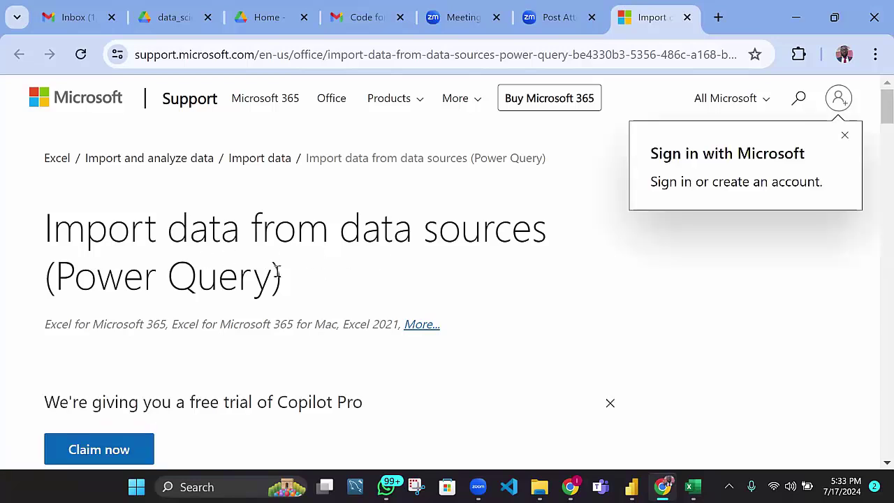
- Expand the MySQL database section in the Windows instructions of the support article
scroll(277, 273, "down", 3)
scroll(278, 278, "down", 2)
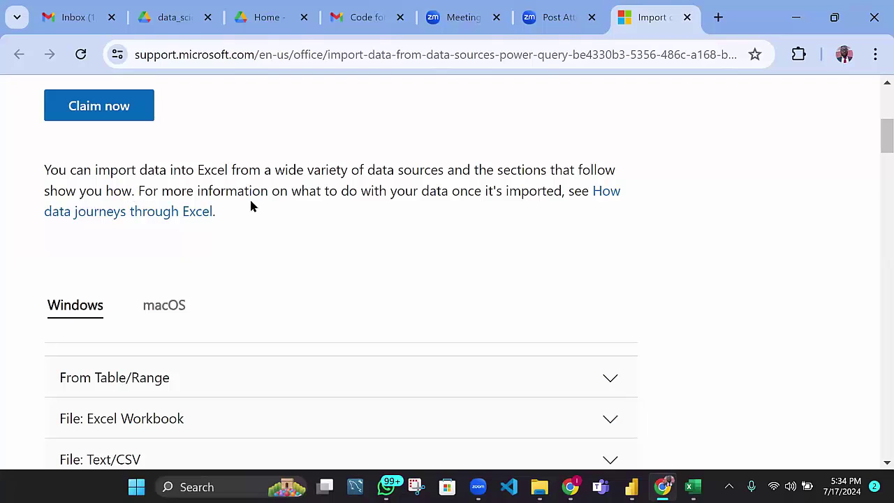
scroll(250, 202, "down", 2)
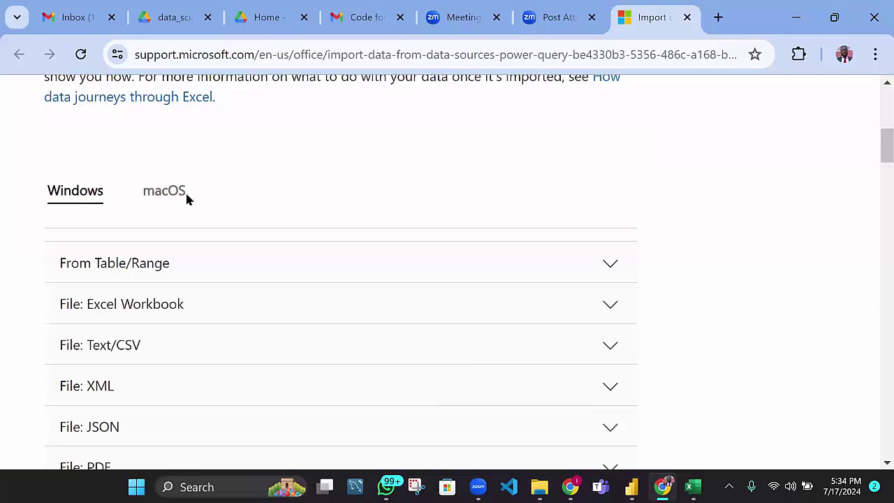
left_click(76, 202)
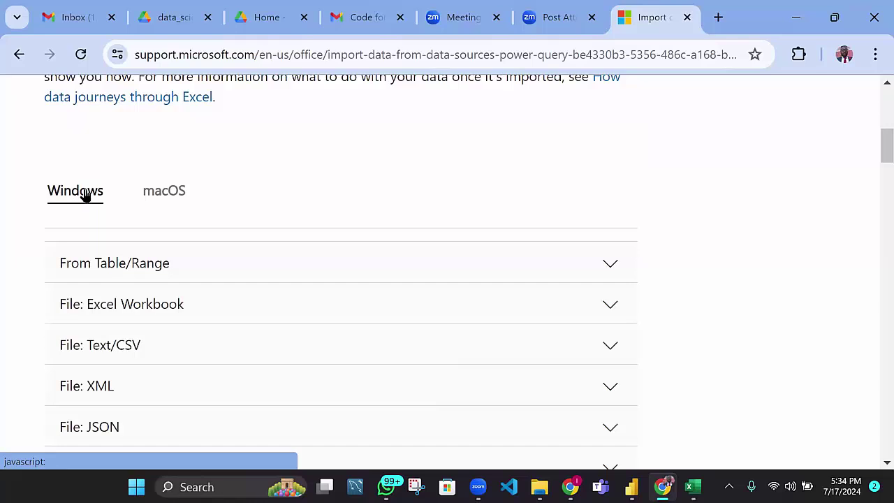
scroll(84, 193, "down", 2)
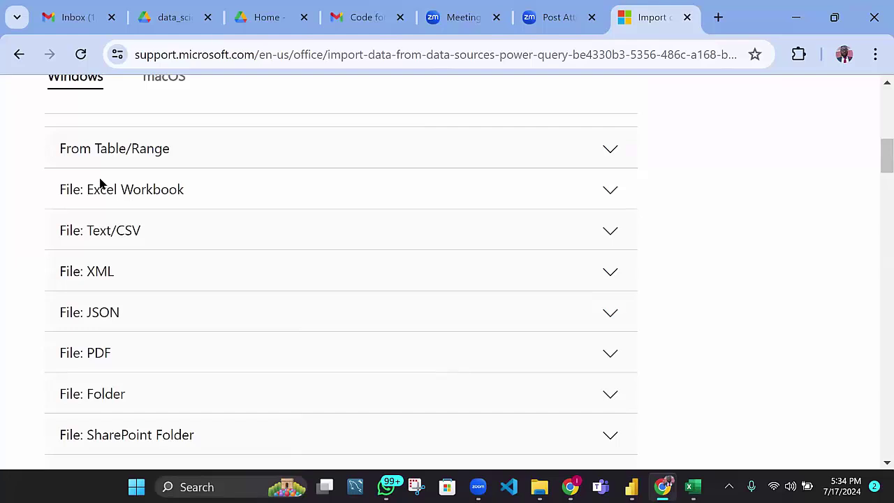
scroll(100, 183, "down", 2)
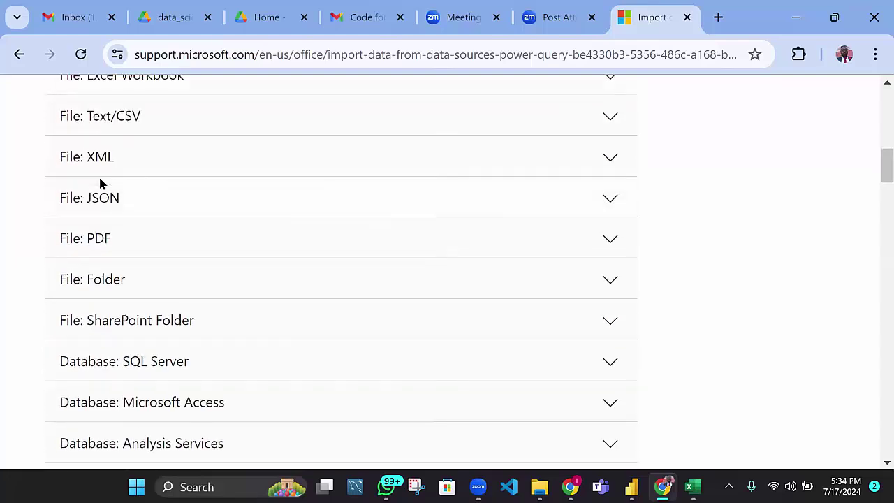
scroll(100, 183, "down", 2)
scroll(100, 184, "down", 2)
scroll(100, 183, "down", 2)
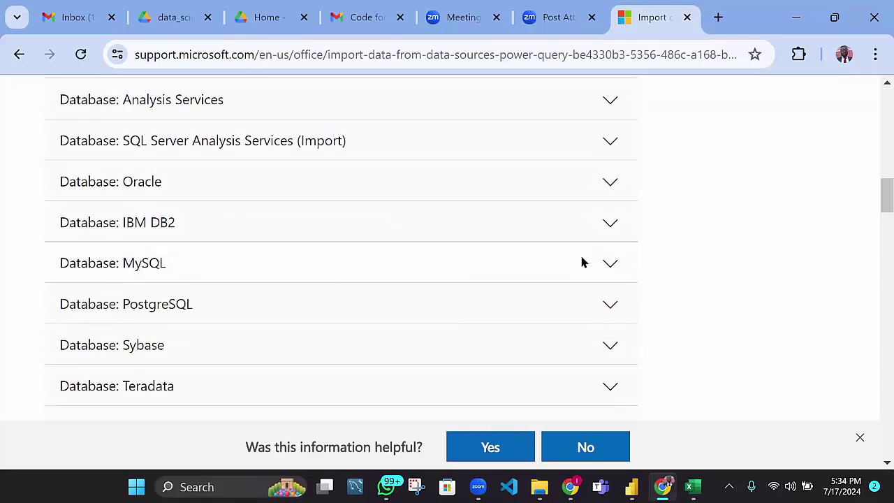
left_click(612, 263)
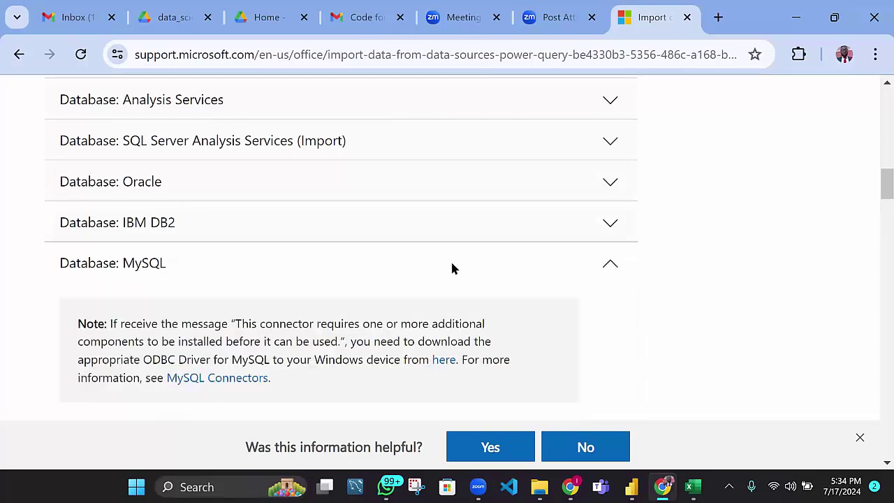
- Read the note on missing connector components and open the linked ODBC driver download page
scroll(452, 268, "down", 2)
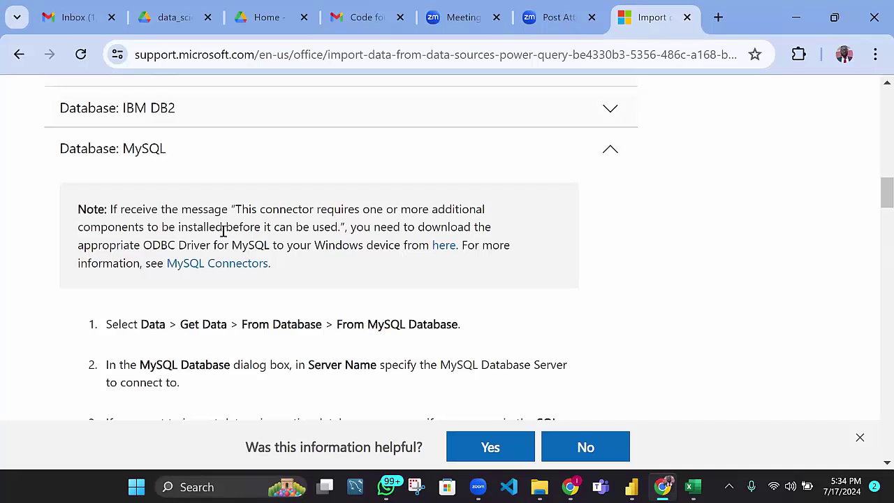
left_click_drag(77, 209, 109, 208)
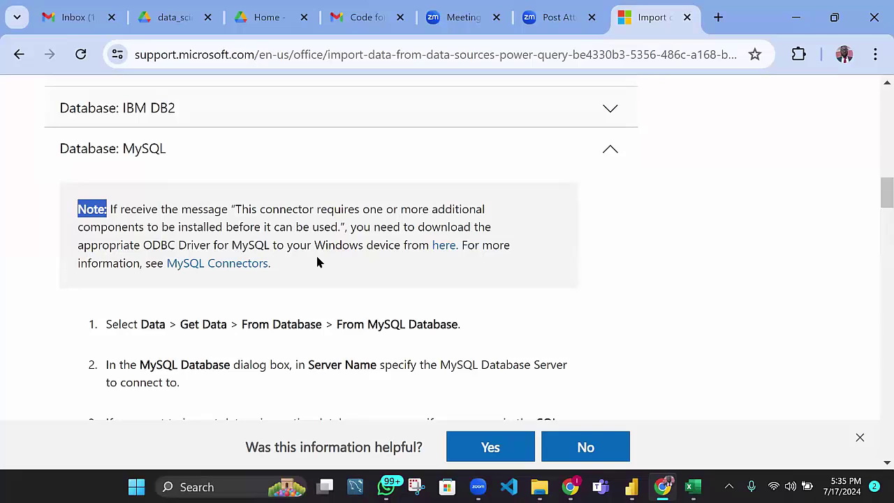
left_click(450, 257)
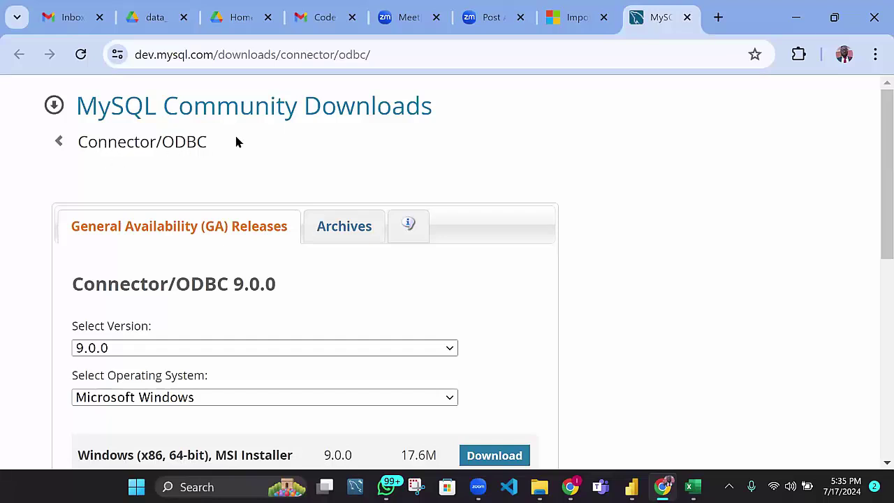
- Download the Windows (x86, 64-bit) MSI Installer of Connector/ODBC 9.0.0 for Microsoft Windows without logging in
scroll(236, 141, "down", 2)
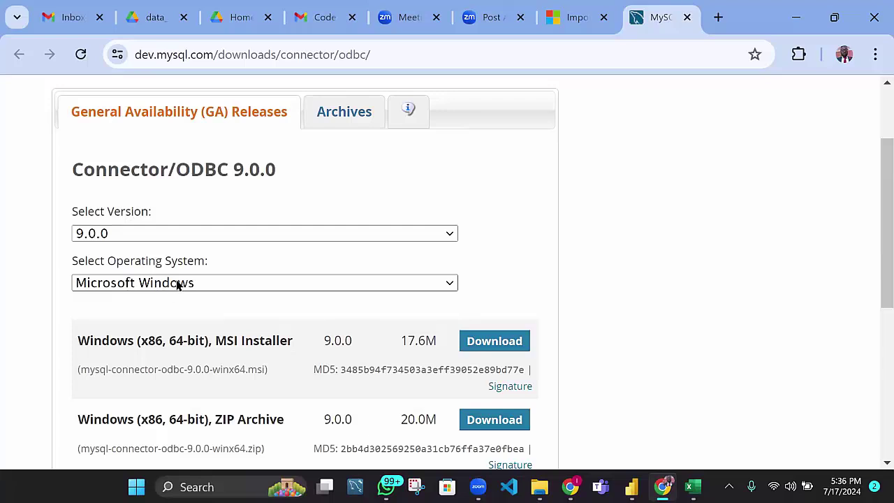
scroll(178, 285, "down", 2)
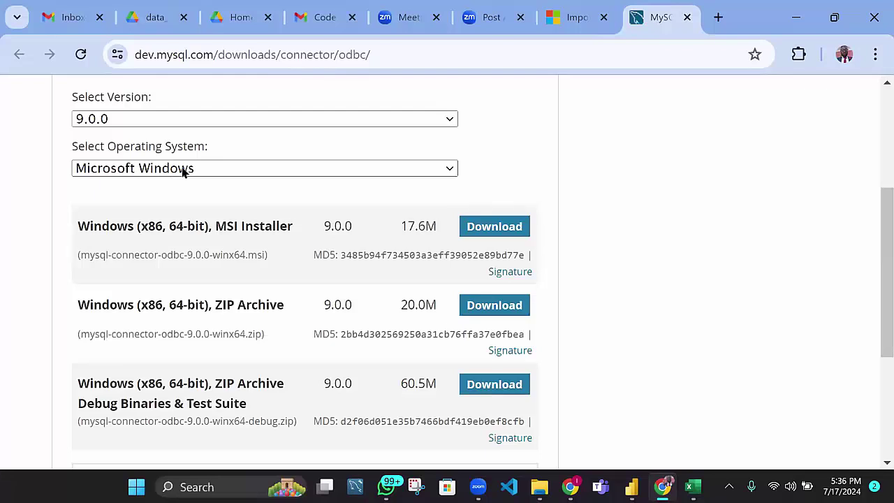
left_click(406, 171)
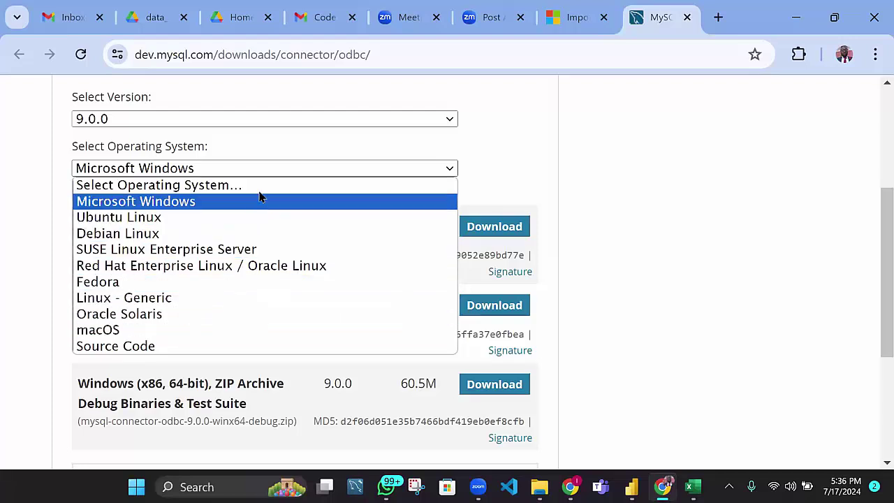
left_click(309, 173)
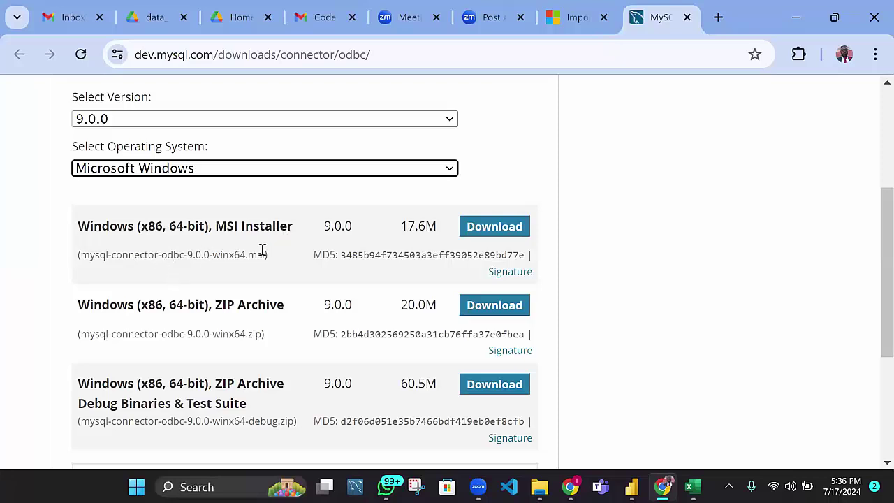
left_click(494, 236)
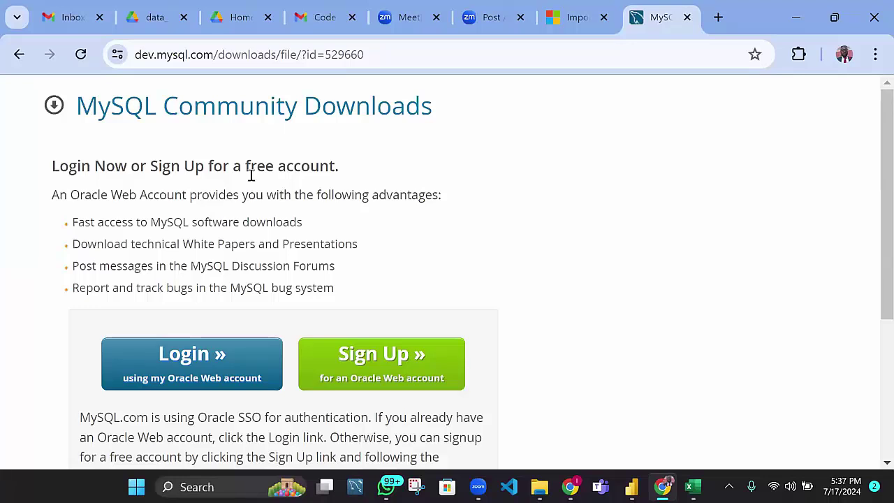
scroll(251, 176, "down", 3)
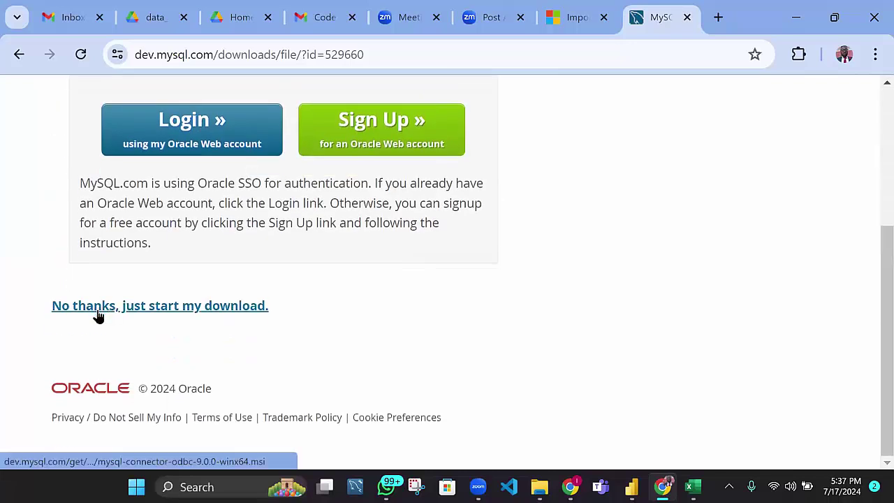
left_click(139, 316)
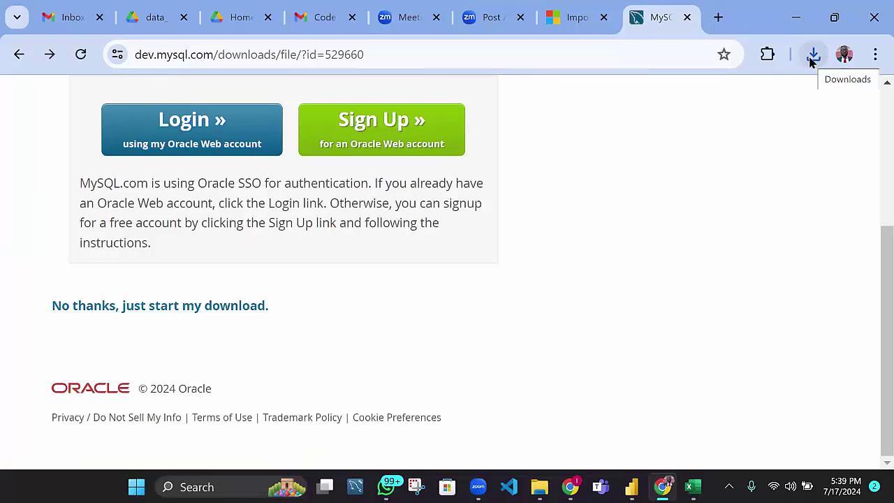
- Check the recent downloads and run the mysql-connector-odbc-9.0.0-winx64 (3) installer from the Downloads folder
left_click(812, 60)
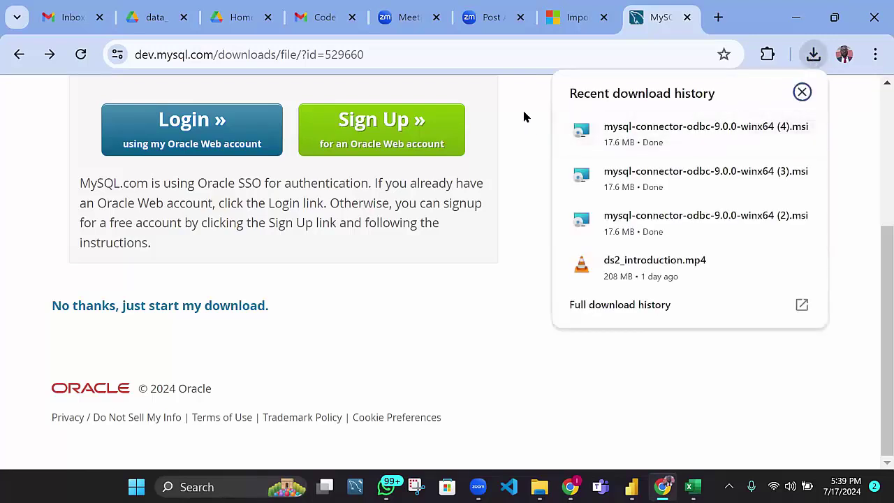
left_click(526, 116)
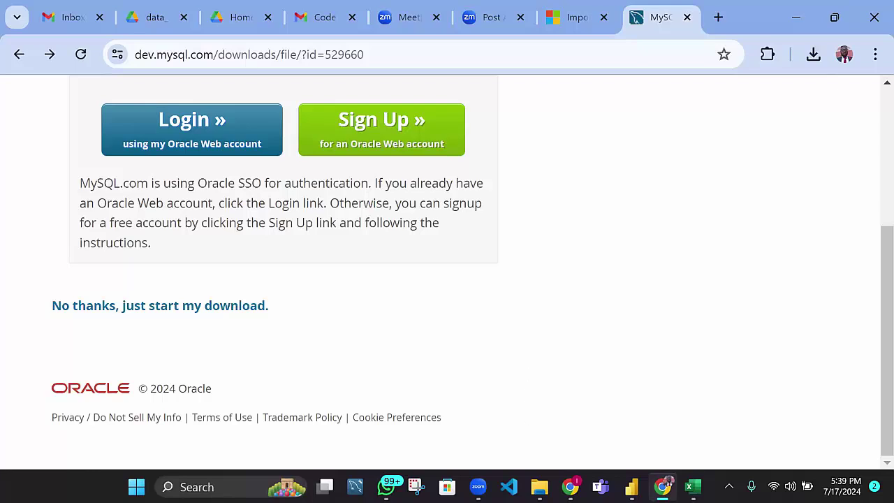
mouse_move(539, 487)
left_click(389, 423)
left_click(63, 155)
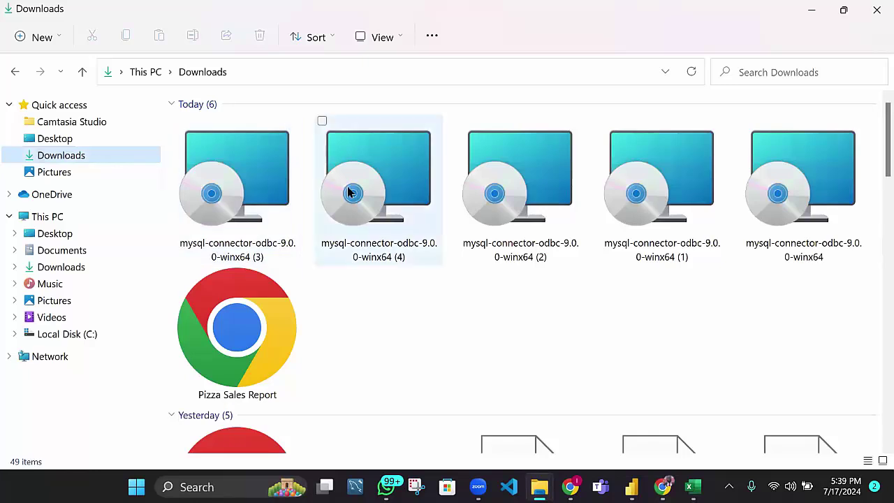
mouse_move(268, 195)
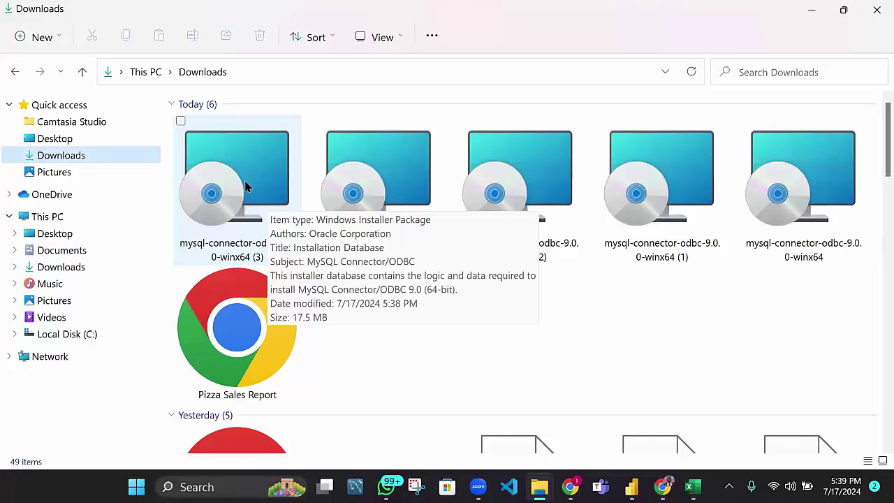
double_click(245, 187)
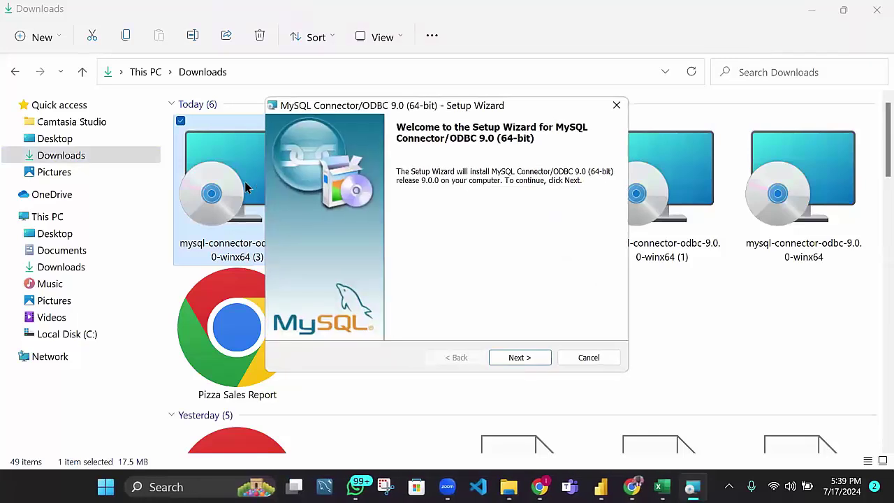
- Accept the license agreement, install MySQL Connector/ODBC 9.0 with the Complete setup type, and finish the wizard
left_click(521, 357)
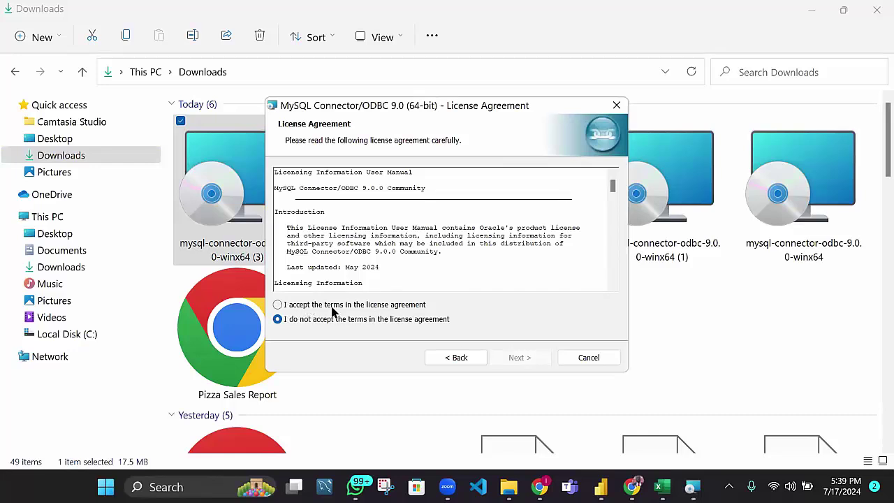
left_click(333, 308)
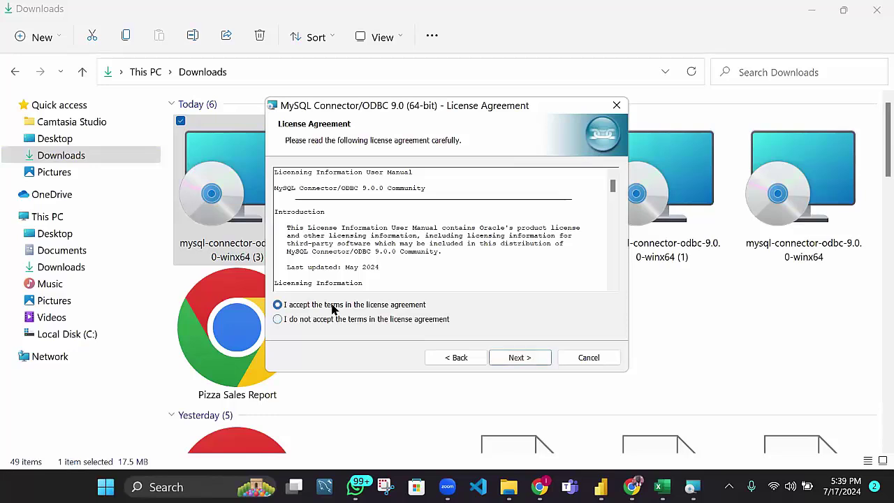
left_click(528, 360)
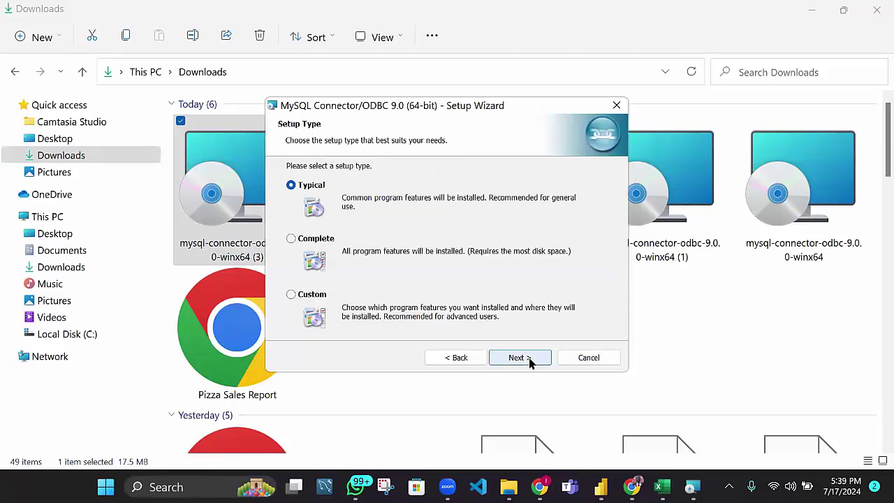
left_click(291, 238)
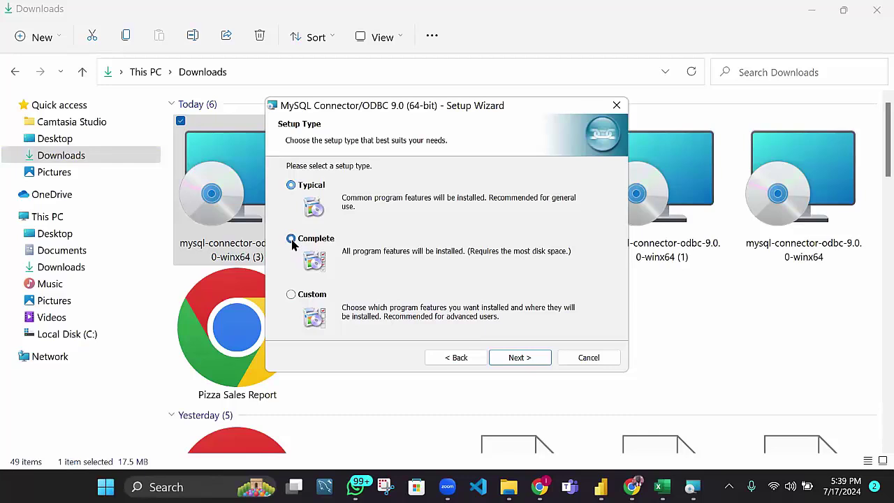
left_click(518, 360)
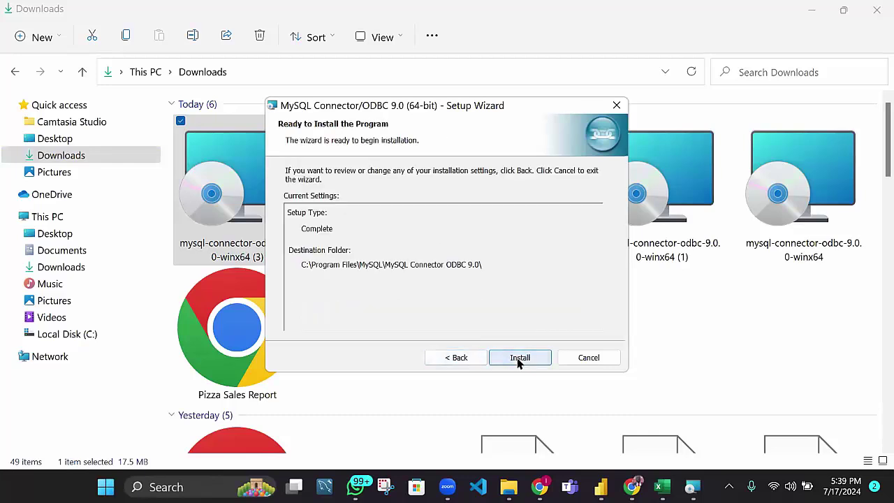
left_click(518, 359)
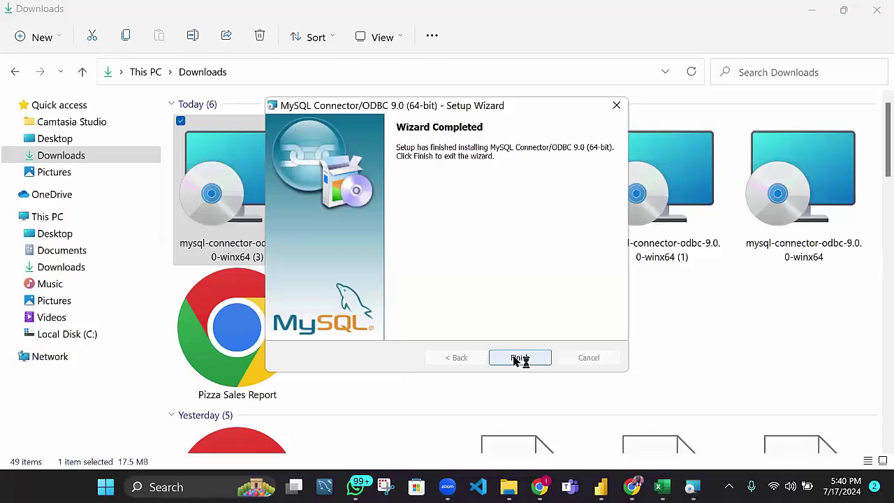
left_click(519, 359)
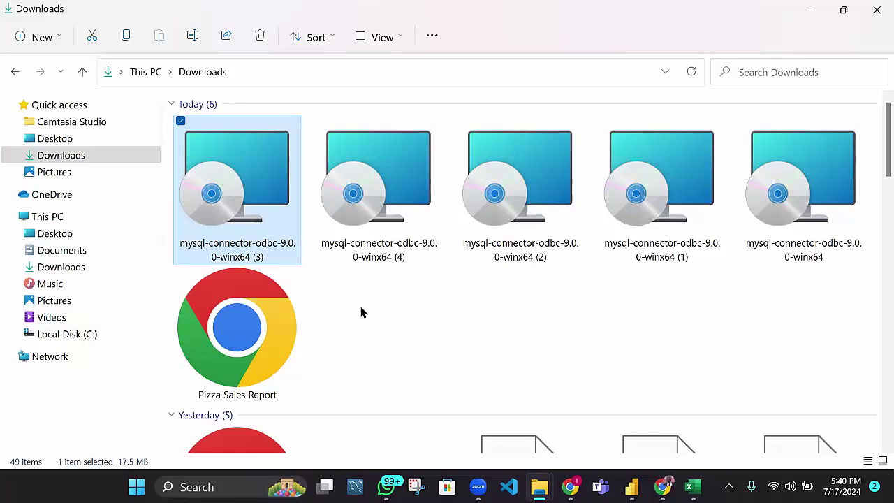
- Search Windows for odbc and open ODBC Data Sources (64-bit)
left_click(192, 483)
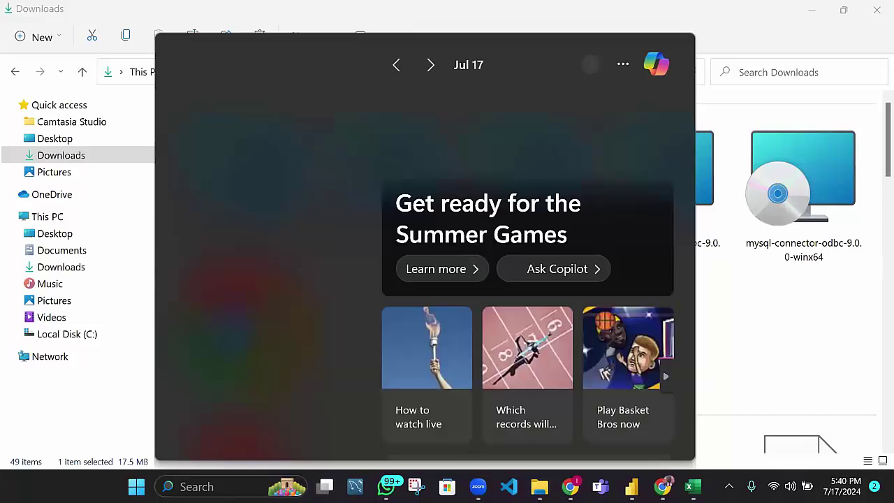
type("odb")
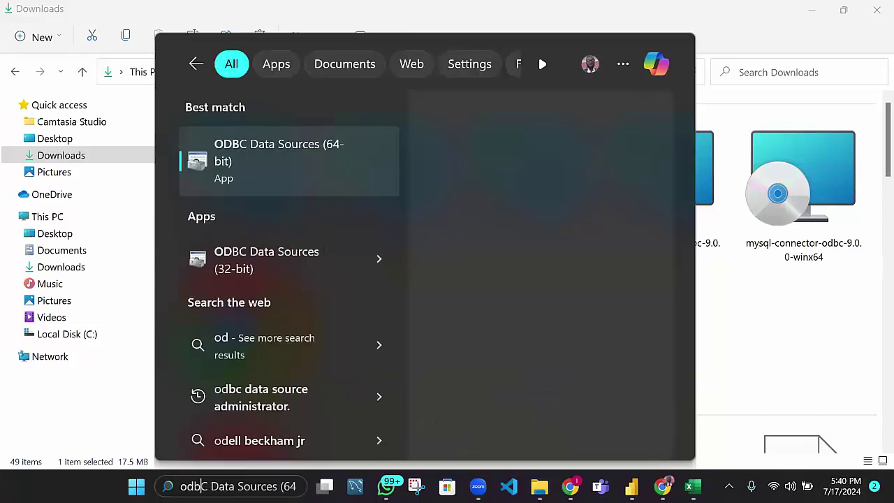
type("c")
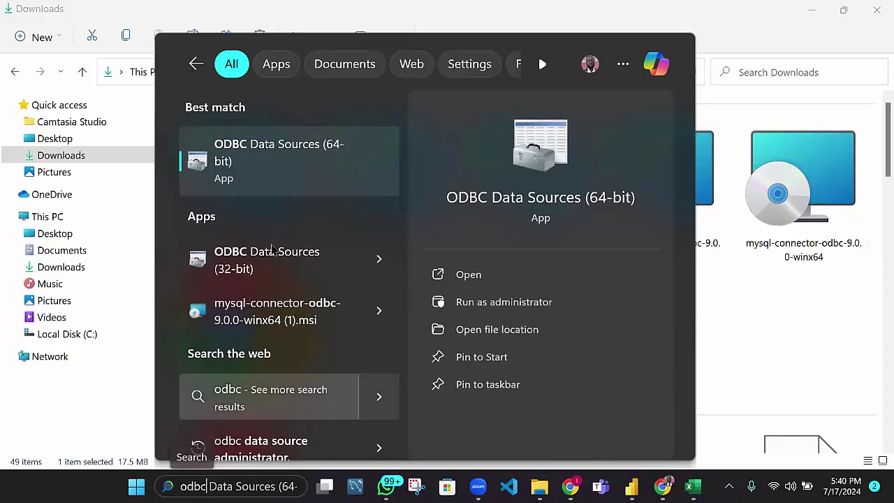
left_click(282, 175)
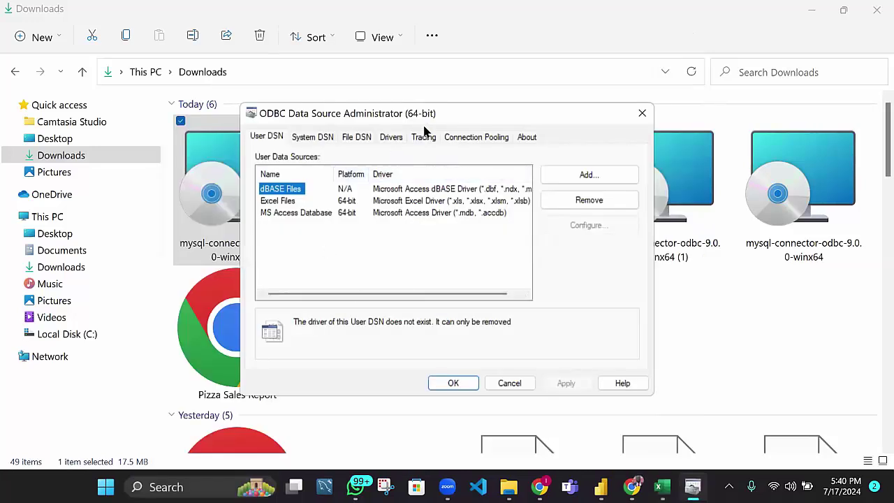
left_click_drag(463, 118, 437, 58)
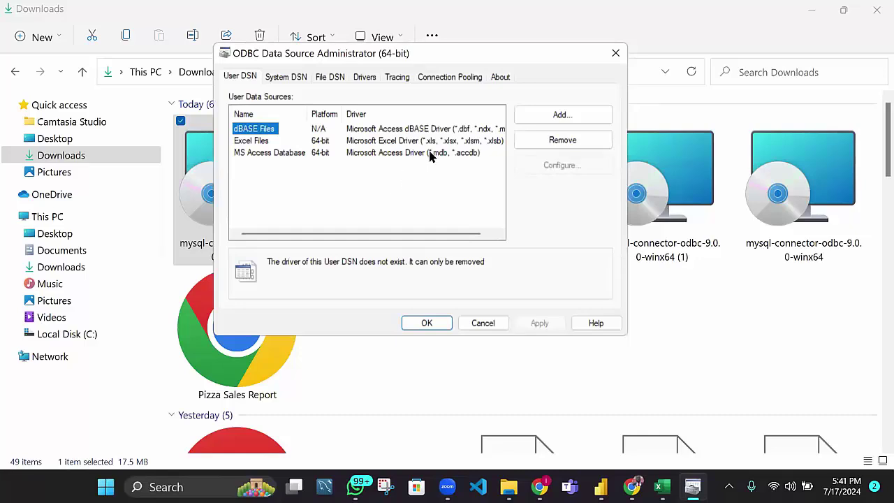
- Add a new user data source based on the MySQL ODBC 9.0 Unicode Driver
left_click(544, 119)
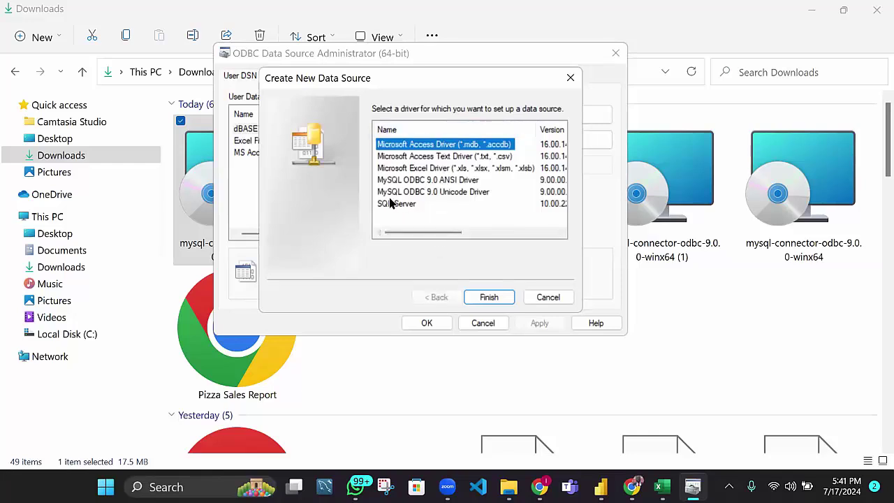
left_click(464, 196)
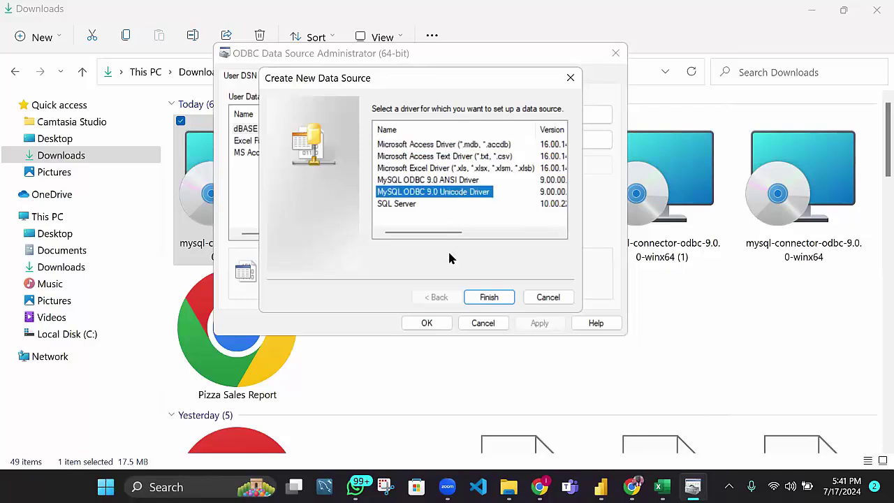
left_click(489, 298)
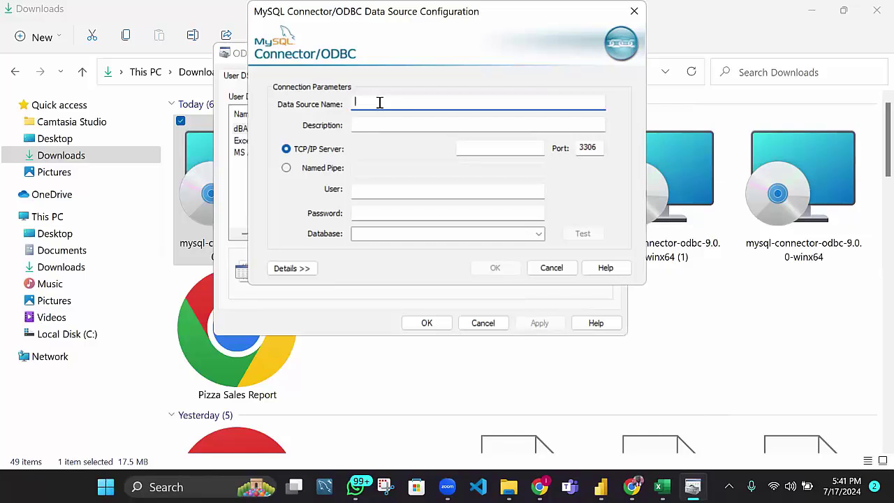
- Name the data source MySQL_Data and set its TCP/IP server to localhost, leaving the description blank
type("MySQL_Data")
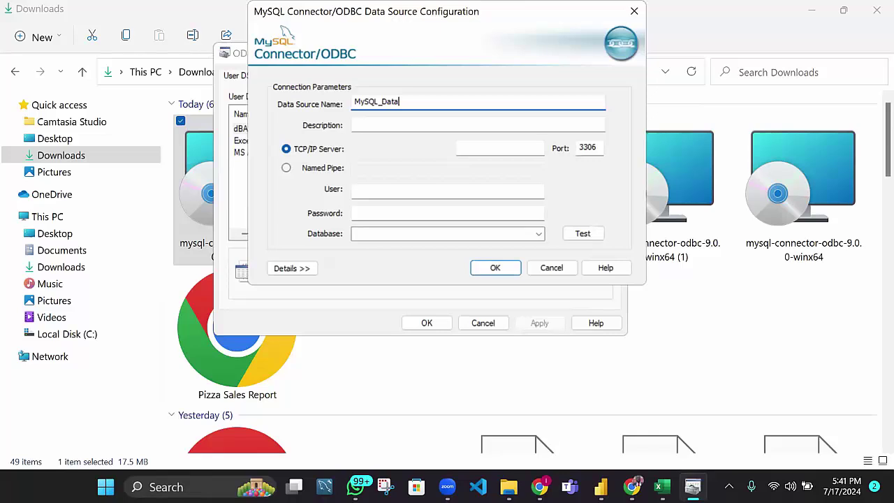
left_click(395, 125)
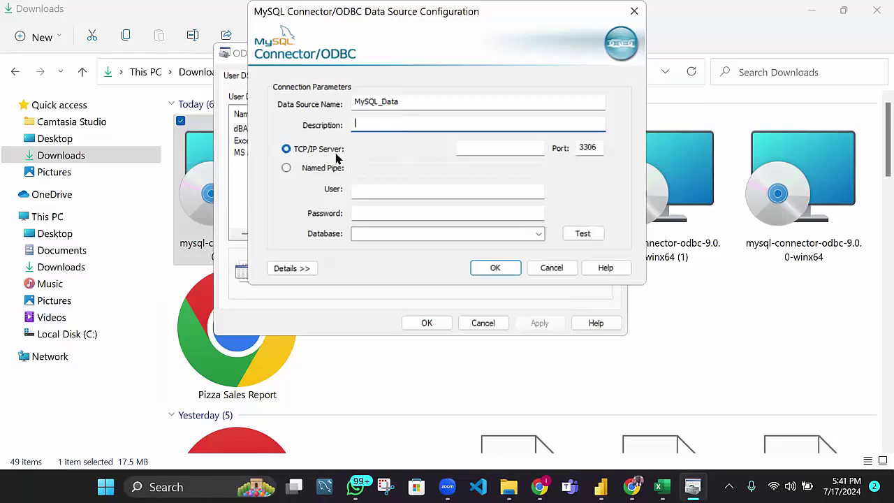
left_click(473, 148)
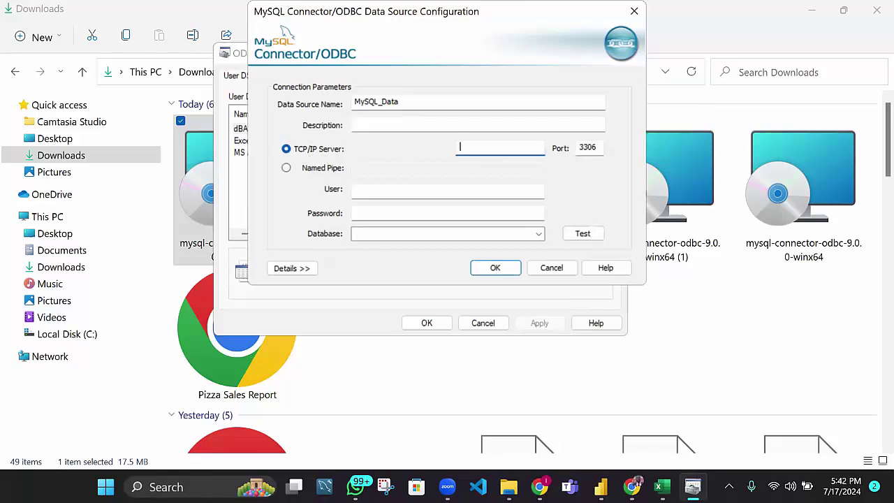
type("localhost")
- Enter root as the user along with the database password, save the data source, and close the ODBC administrator
left_click(364, 190)
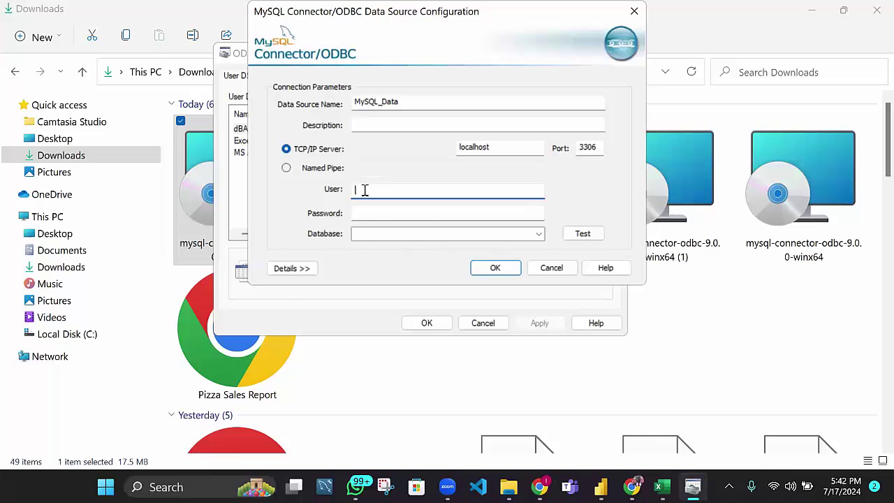
type("root")
left_click(396, 213)
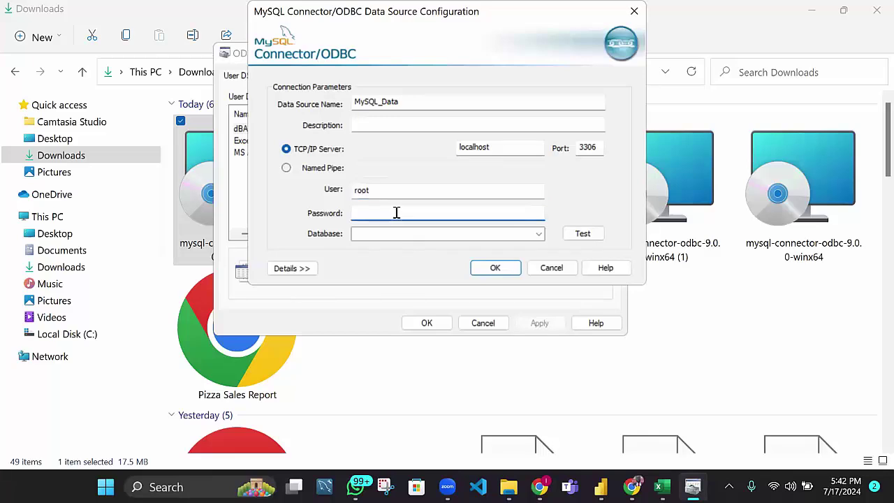
type("r")
key("ctrl+v")
left_click(493, 270)
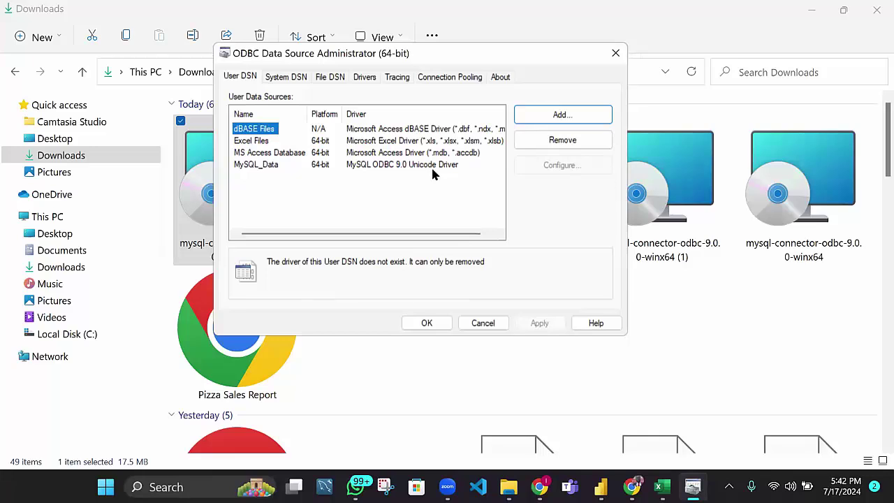
left_click(434, 321)
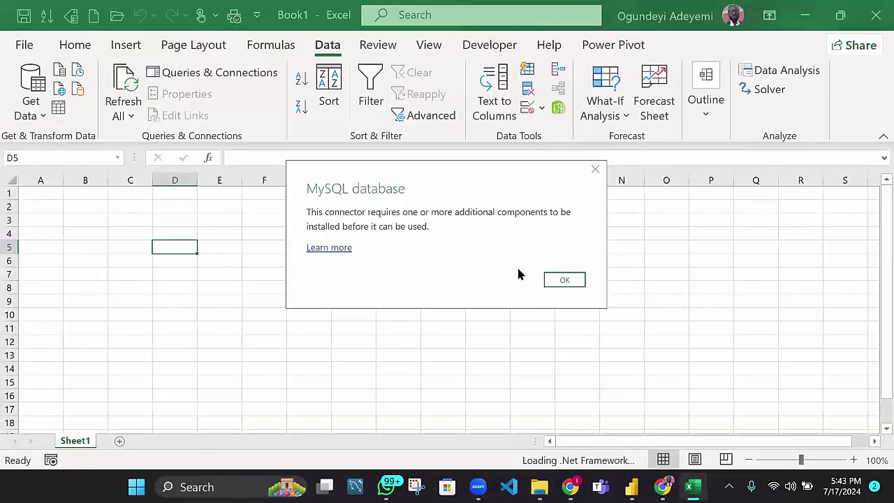
- Dismiss Excel's MySQL connector notice and start an ODBC data import using the MySQL_Data data source
left_click(565, 281)
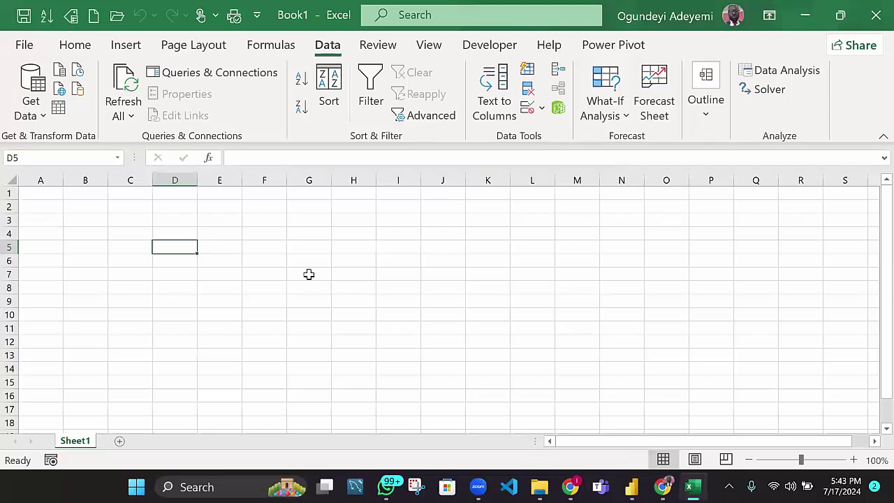
left_click(35, 104)
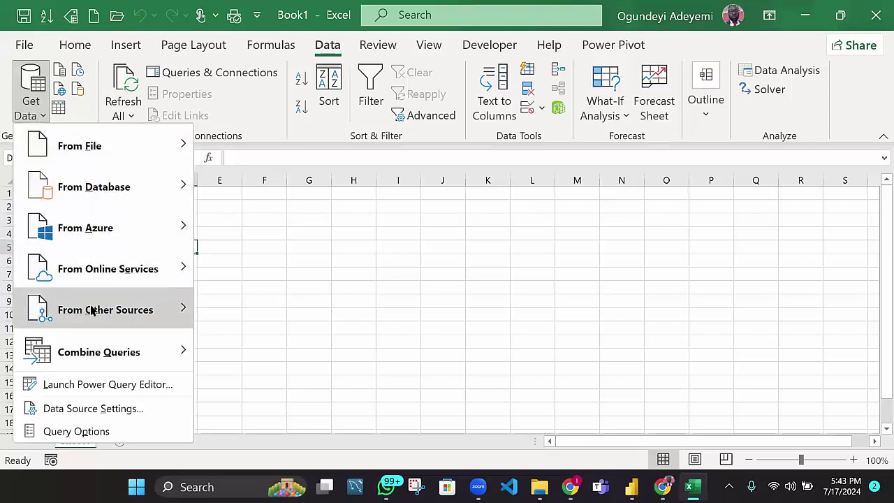
mouse_move(92, 311)
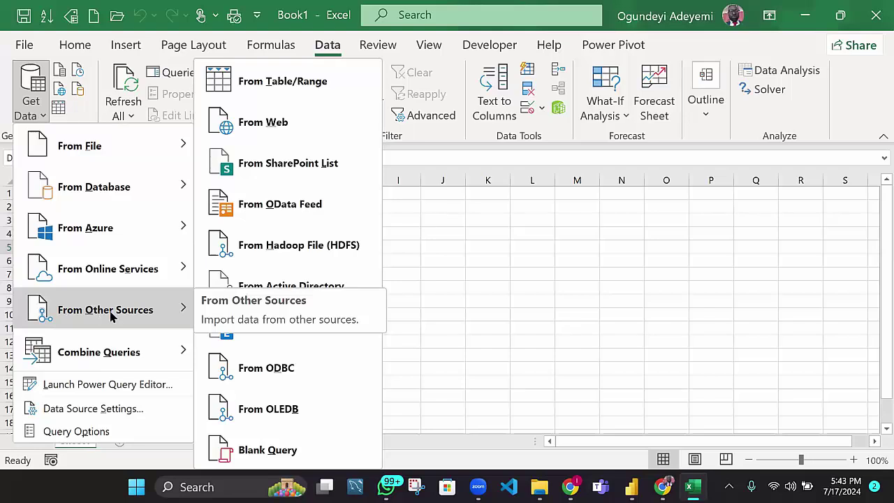
mouse_move(175, 325)
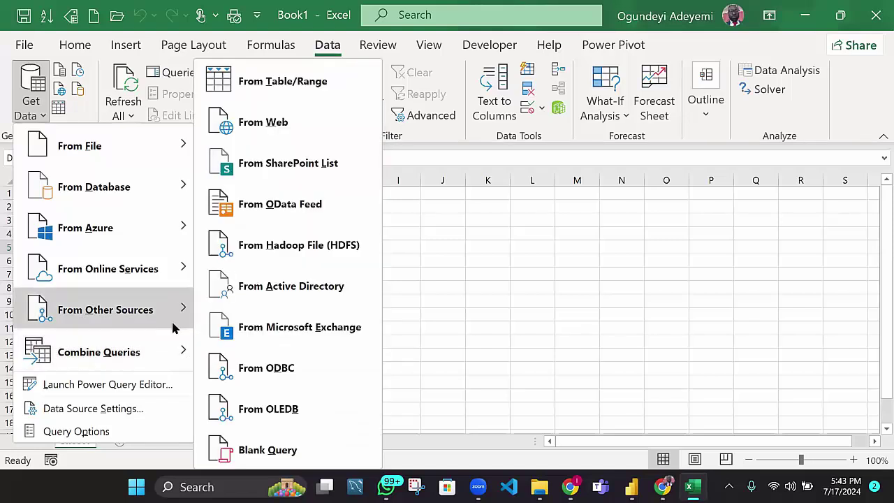
left_click(265, 376)
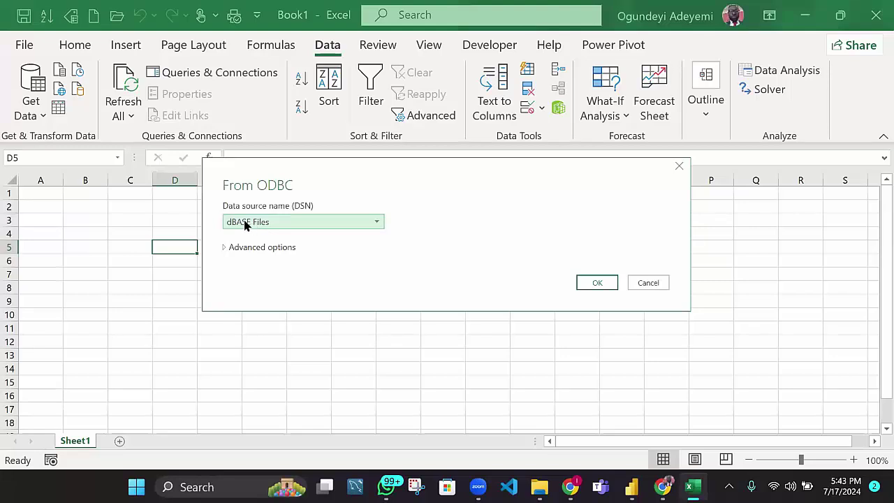
left_click(369, 225)
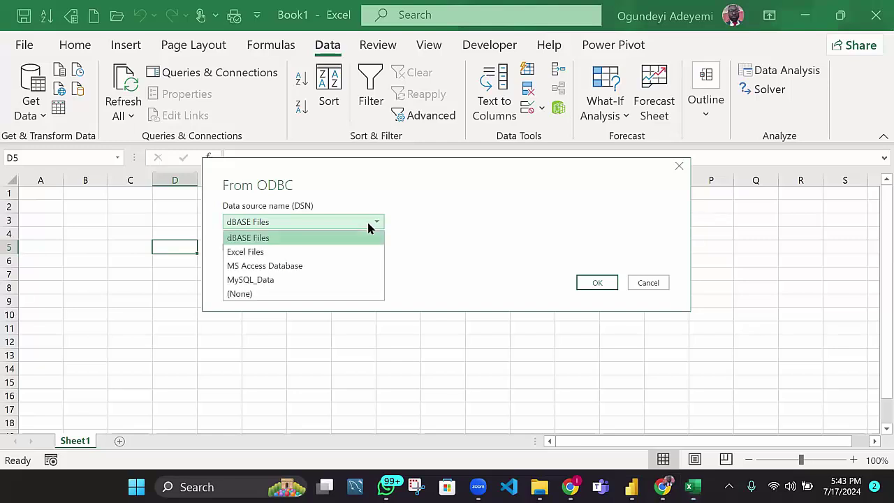
left_click(262, 285)
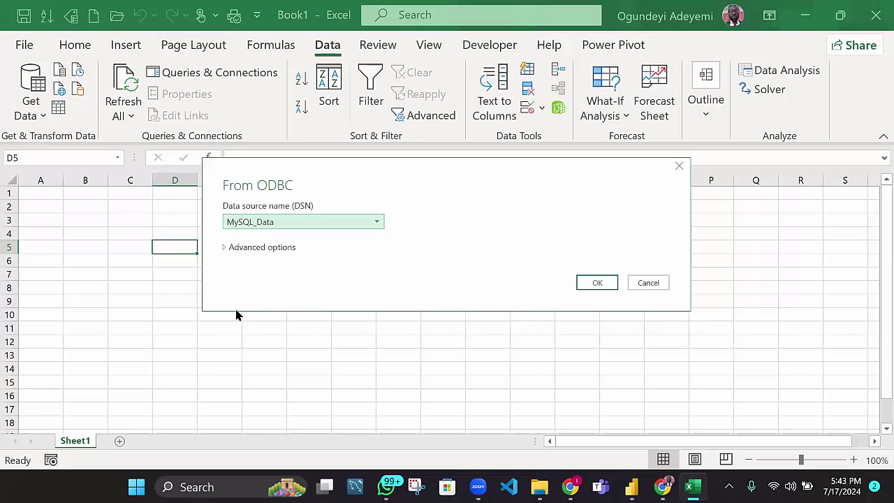
left_click(591, 282)
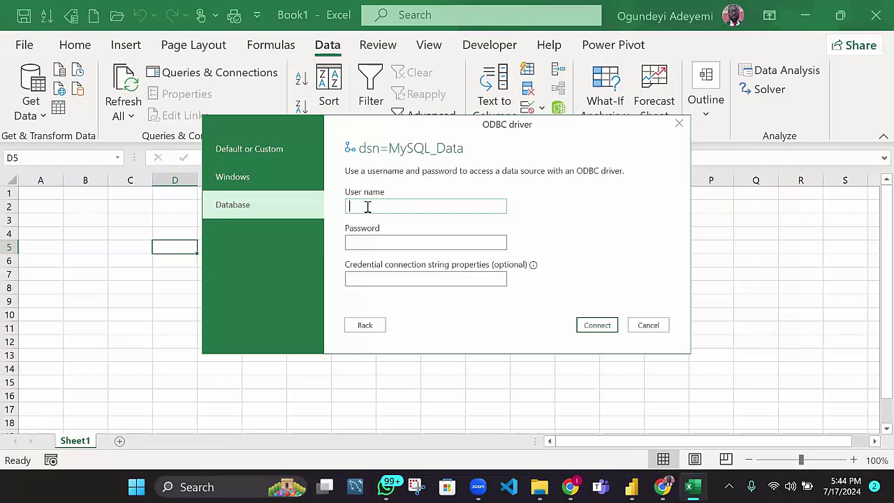
- Connect to the data source with the database user name root and the account password
type("root")
left_click(397, 241)
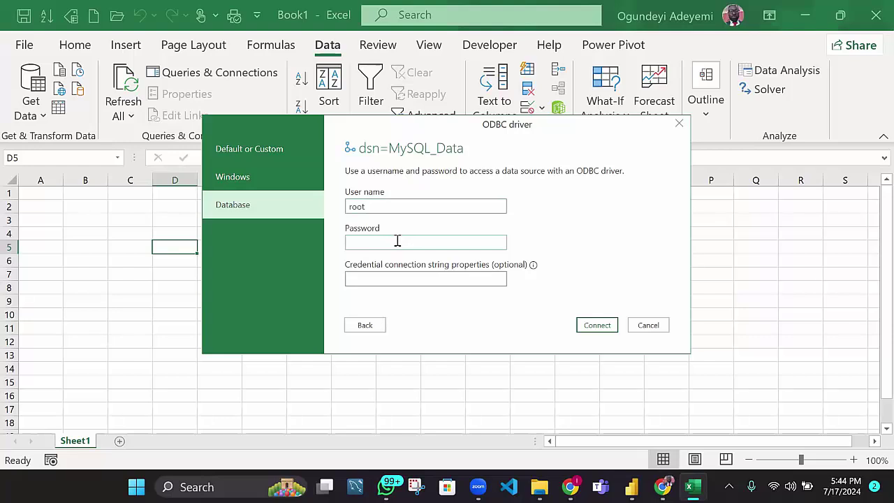
type("•••••••••••••")
left_click(603, 328)
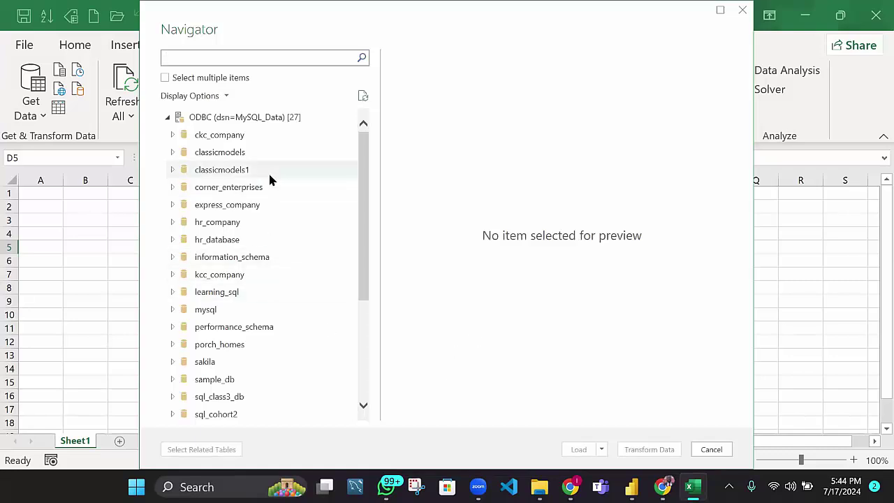
- Browse the available databases, choose the employees table in classicmodels, and open it for transformation in Power Query Editor
scroll(271, 155, "down", 4)
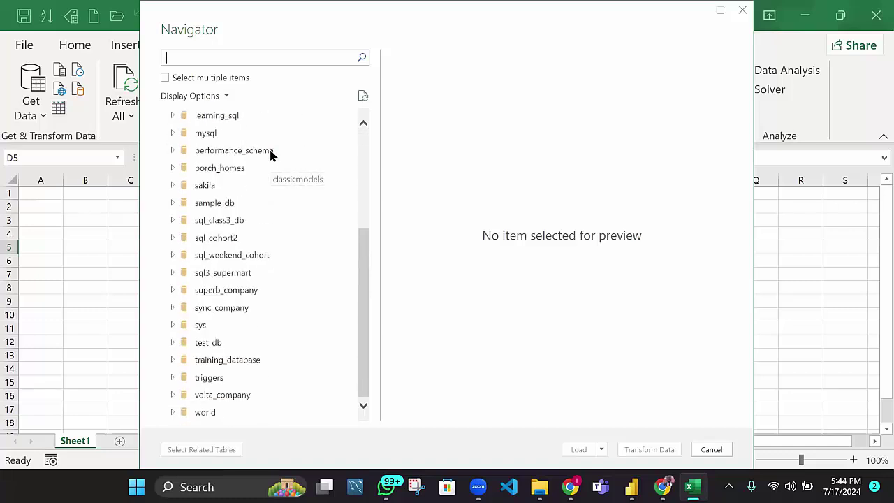
scroll(271, 155, "up", 4)
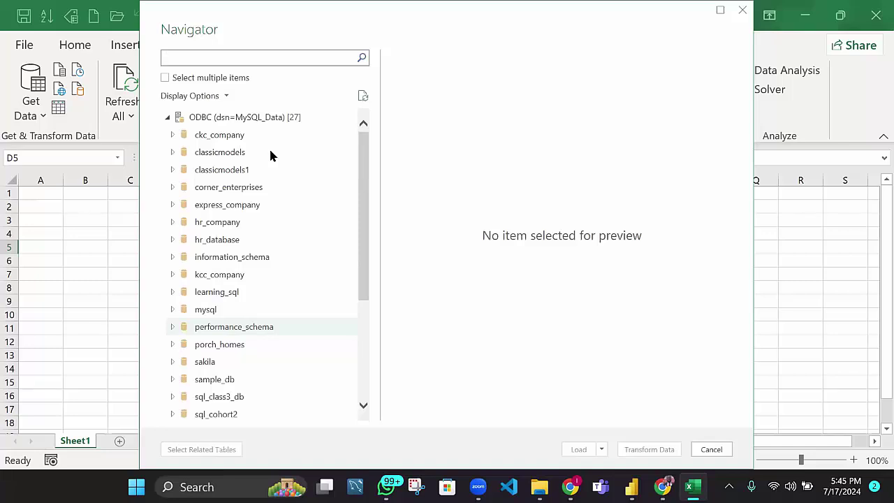
left_click(271, 152)
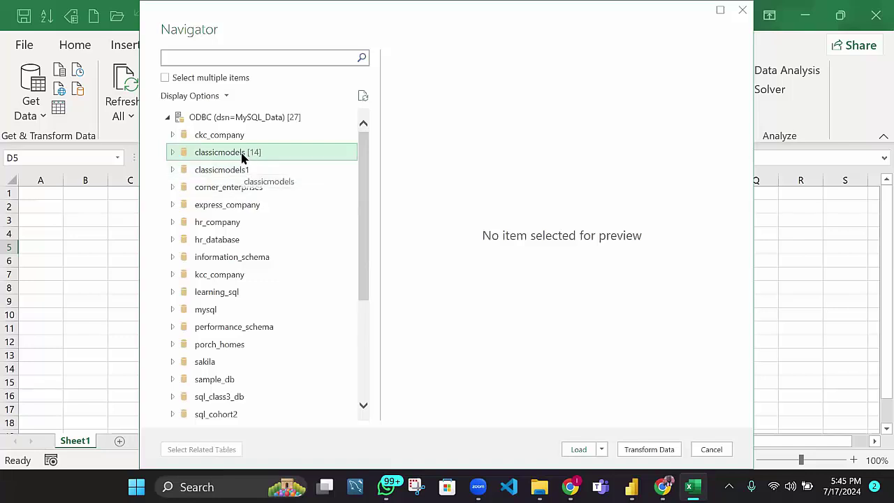
left_click(174, 153)
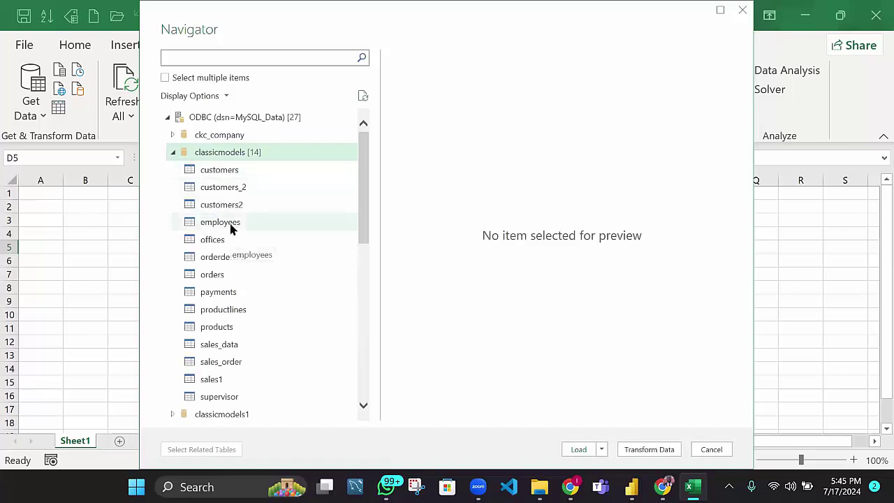
left_click(231, 225)
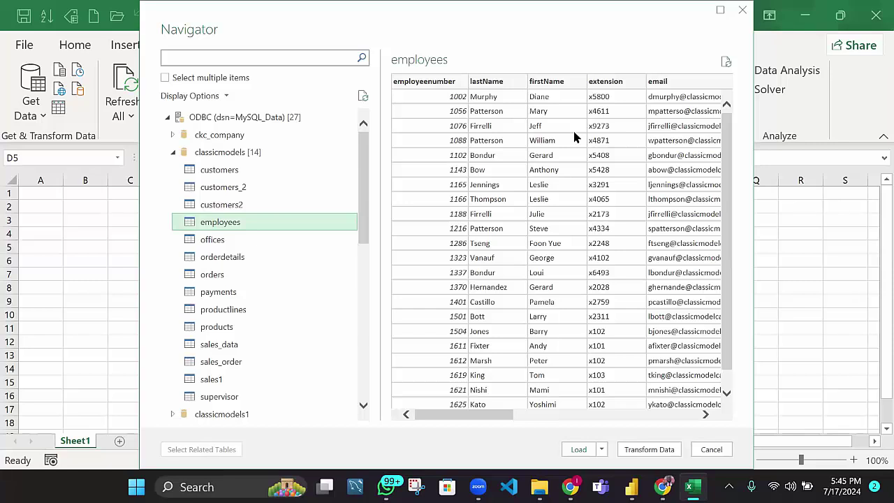
left_click(640, 455)
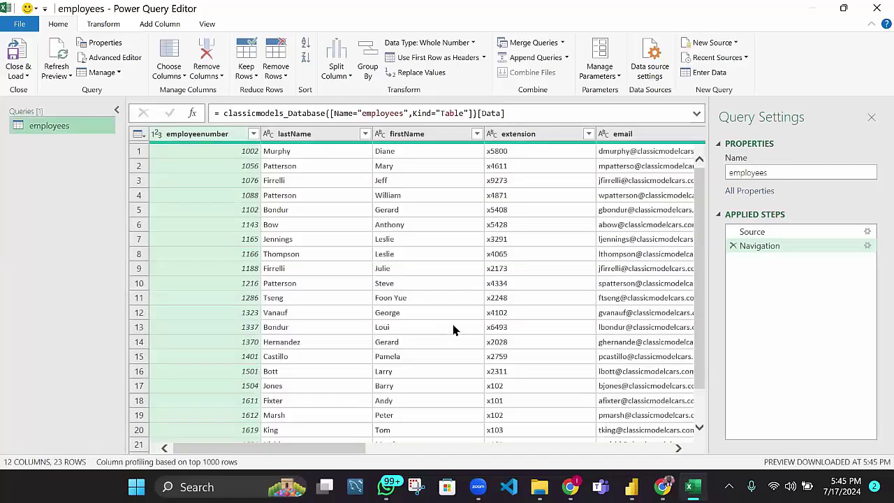
- Close Power Query Editor and load the employees query to the default destination in the workbook
left_click_drag(256, 448, 204, 445)
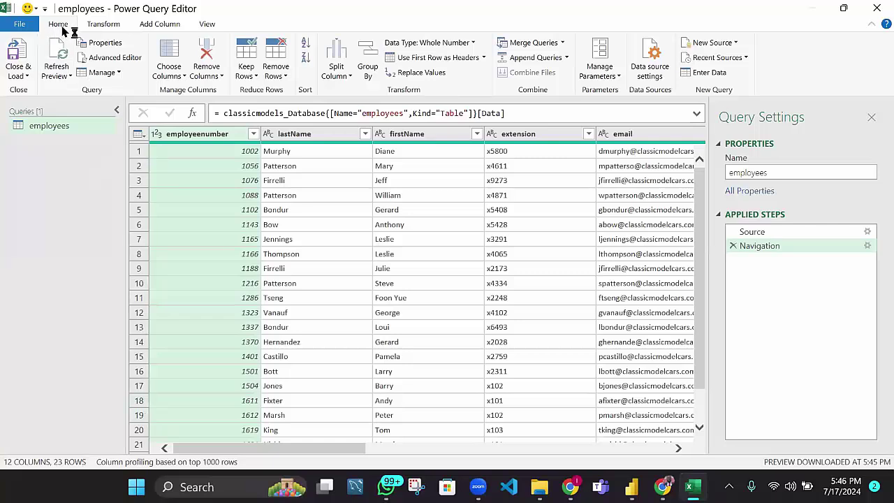
left_click(24, 75)
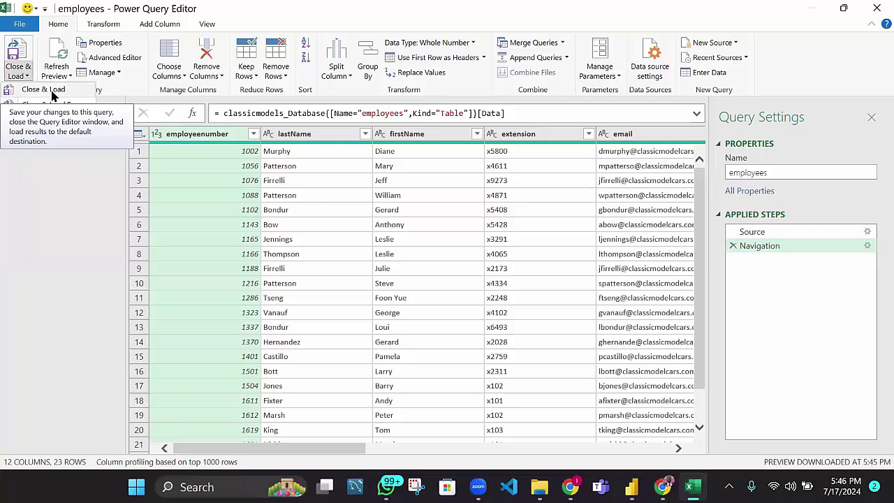
left_click(44, 90)
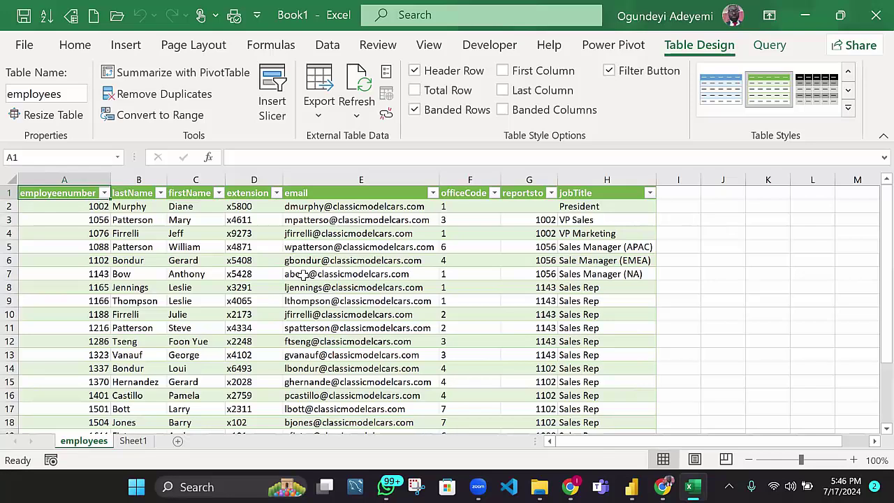
- Look through the loaded employees table and switch to Power BI Desktop
scroll(301, 274, "down", 4)
scroll(301, 274, "up", 4)
key("alt+Tab")
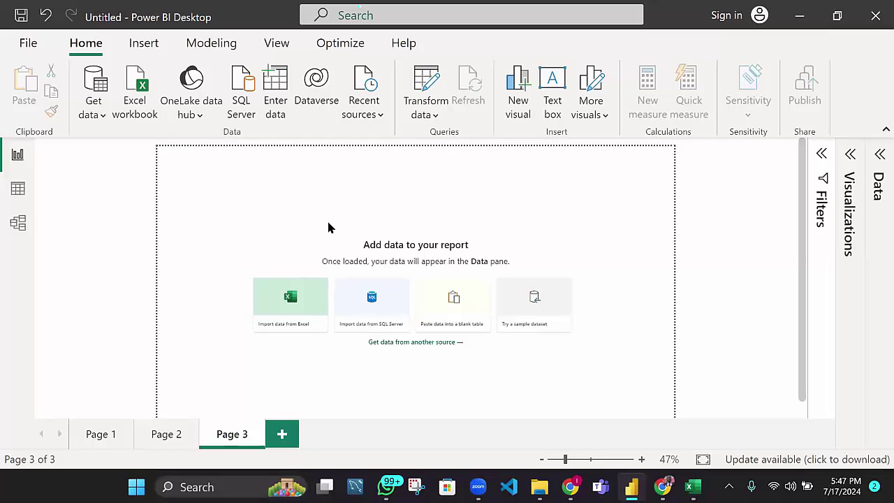
- Start a new data import through the ODBC connector and choose MySQL_Data as the data source name
left_click(89, 97)
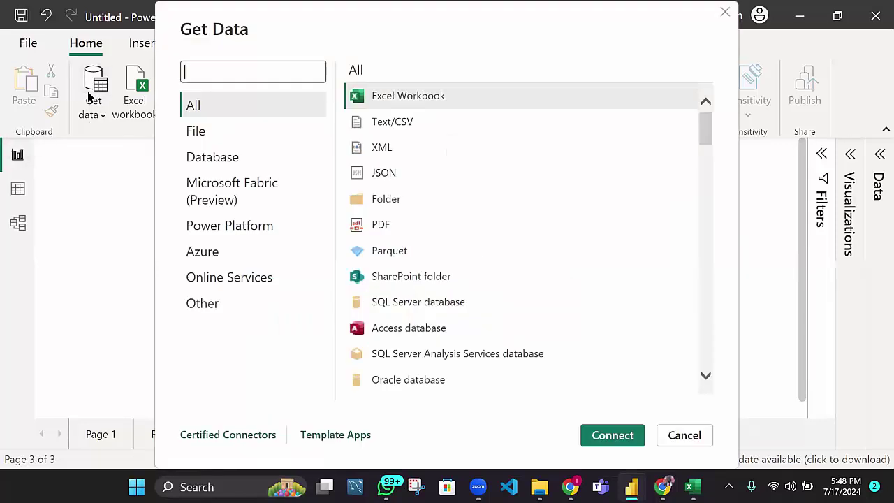
left_click(202, 305)
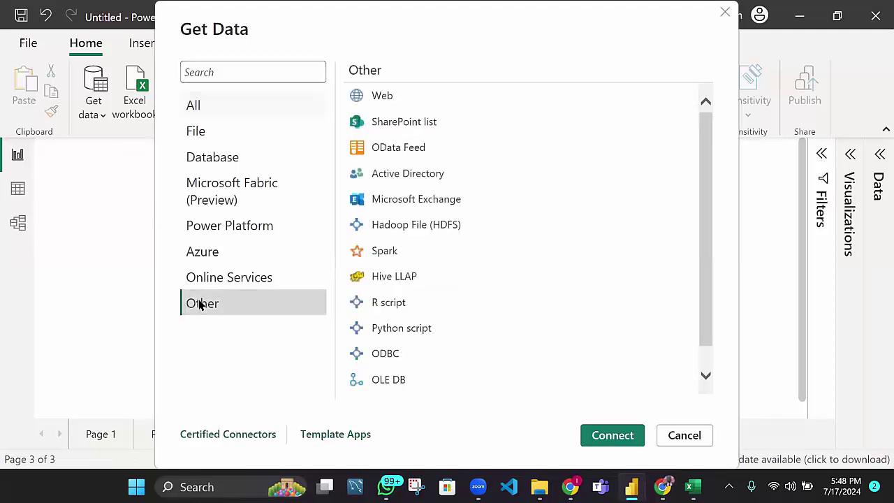
left_click(391, 357)
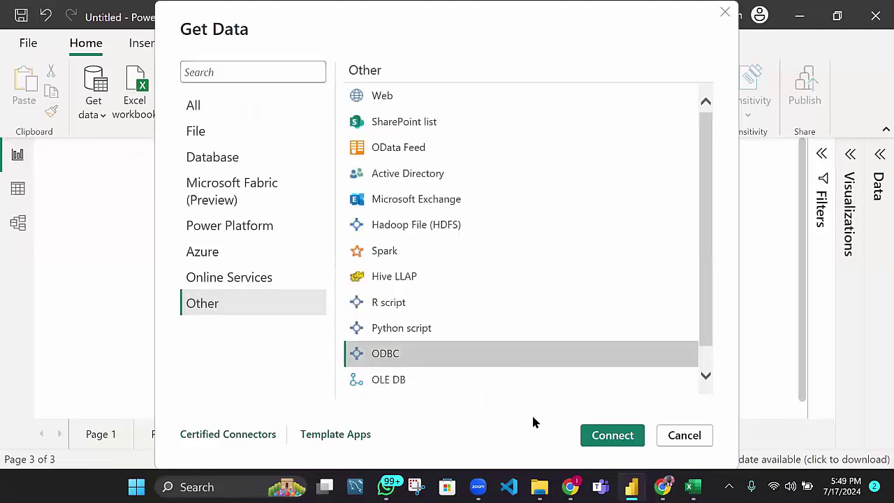
left_click(606, 437)
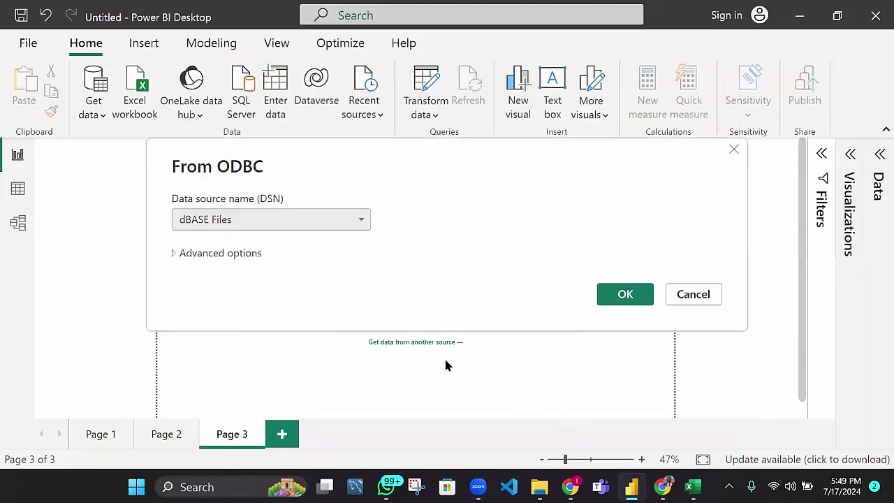
left_click(353, 220)
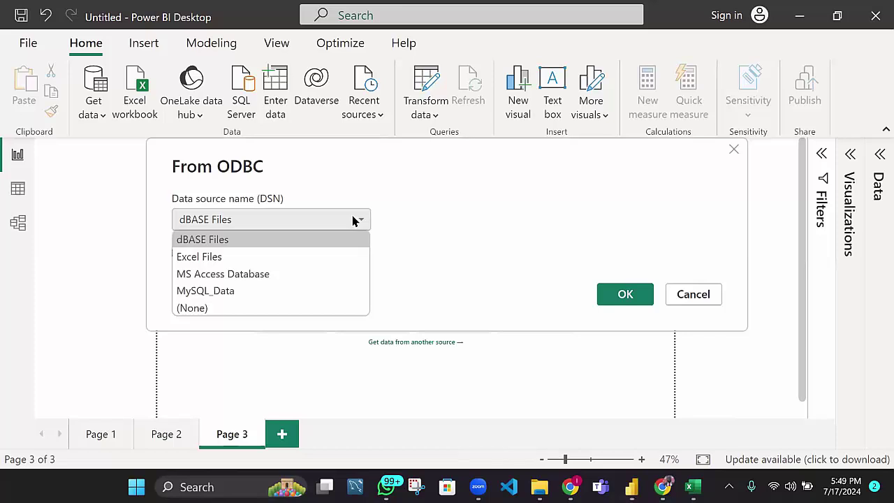
left_click(295, 292)
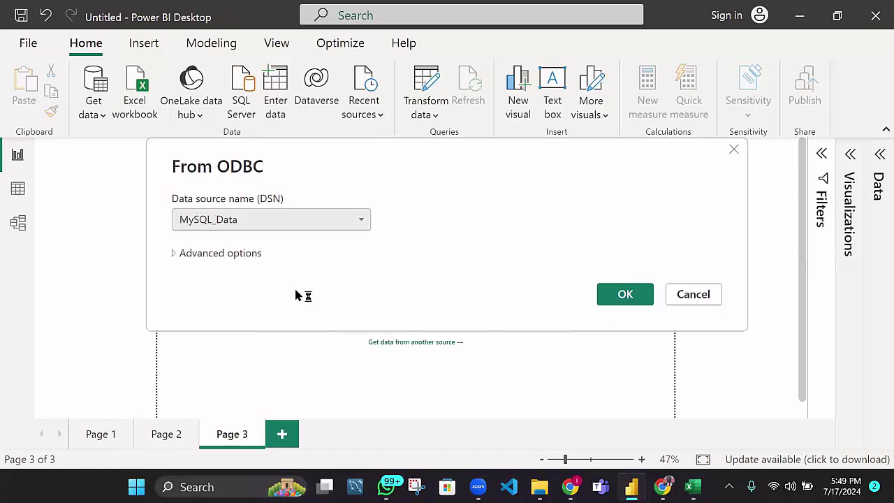
left_click(609, 294)
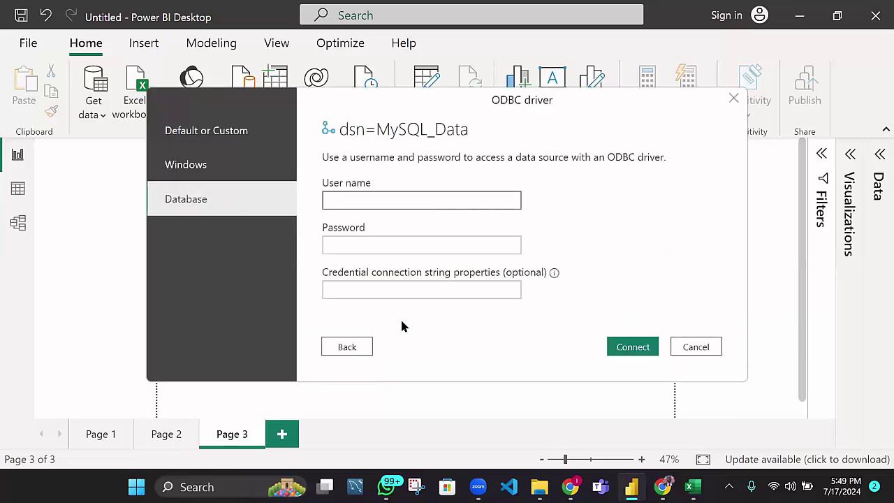
- Sign in to the MySQL_Data source with the database user name root and the account password
type("root")
left_click(388, 244)
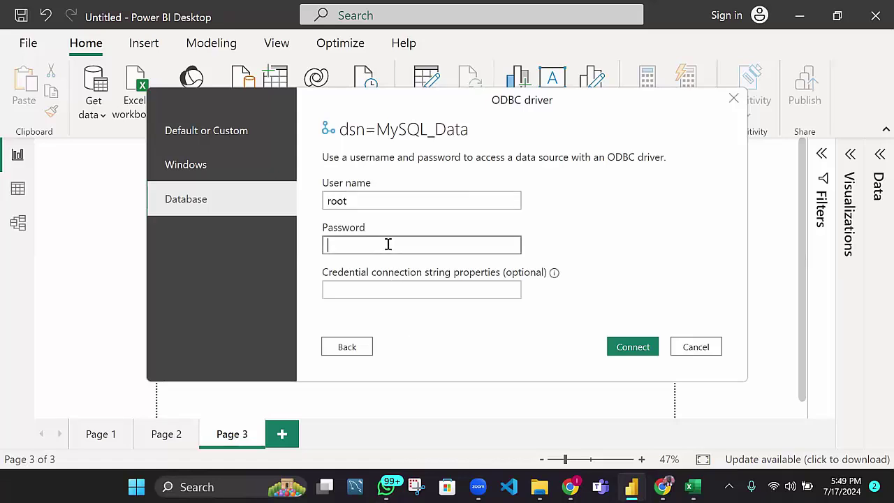
type("*")
key("ctrl+v")
left_click(636, 349)
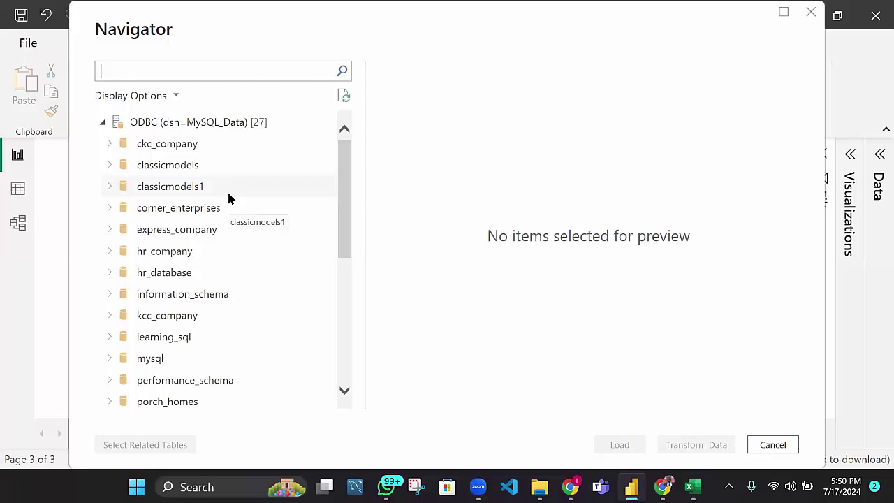
- Select the stores table in the corner_enterprises database and open it for transformation in Power Query Editor
left_click(108, 208)
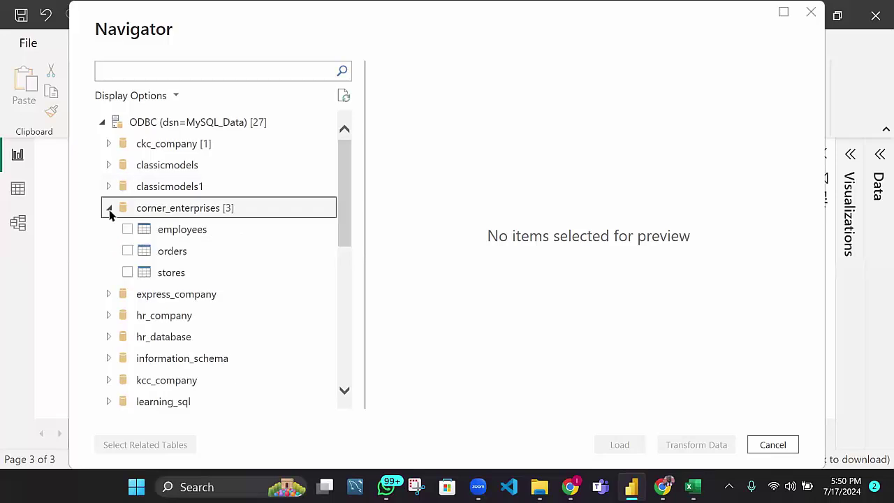
left_click(182, 275)
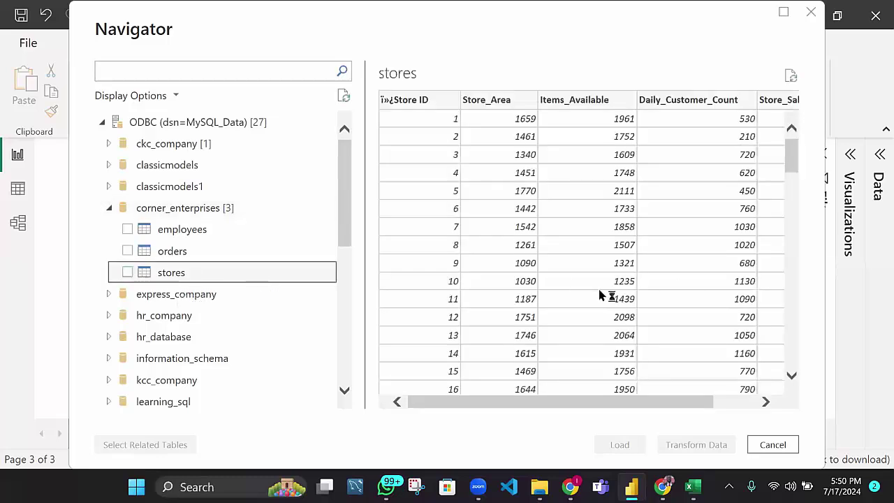
left_click(242, 277)
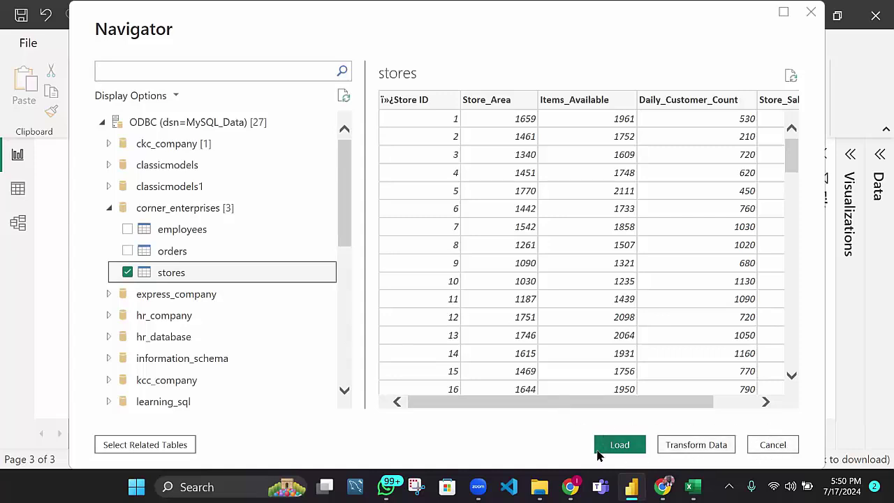
left_click(693, 445)
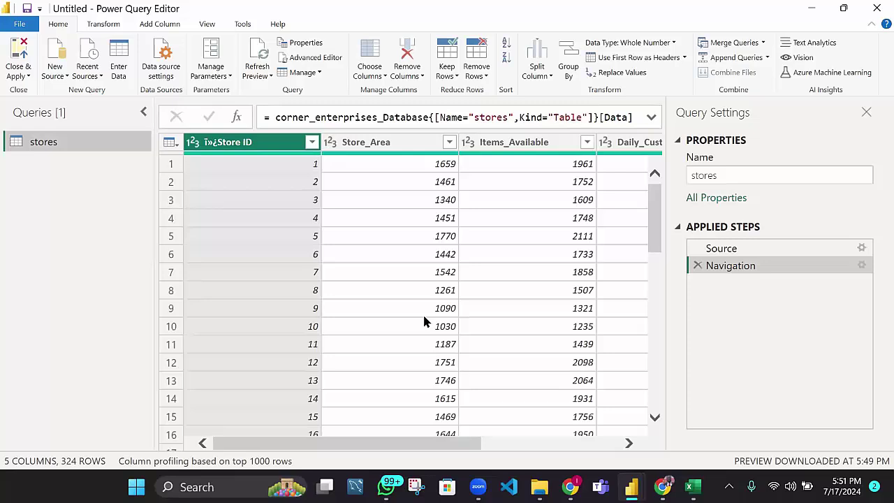
- Close Power Query Editor with the stores query applied and show the loaded table in Data view
left_click(16, 65)
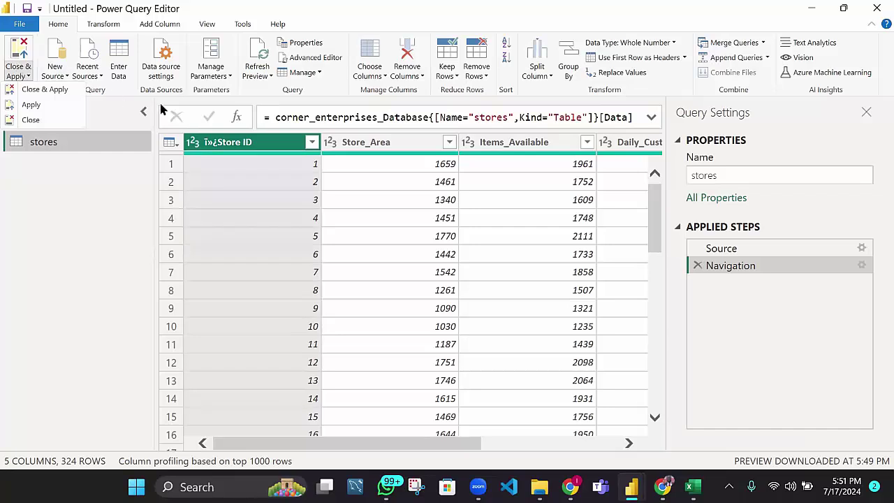
left_click(55, 92)
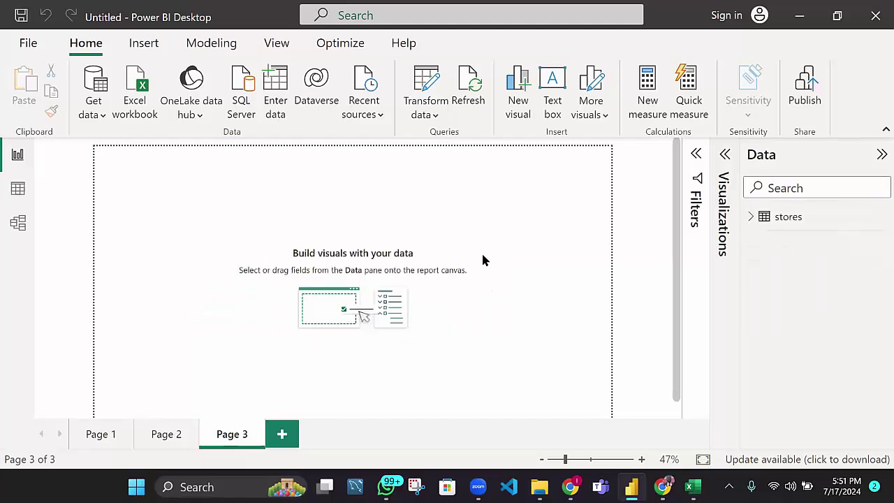
left_click(18, 189)
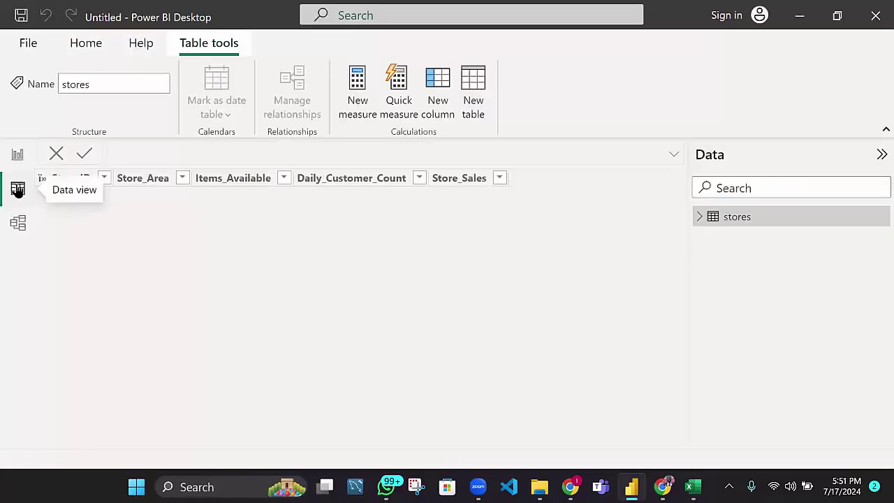